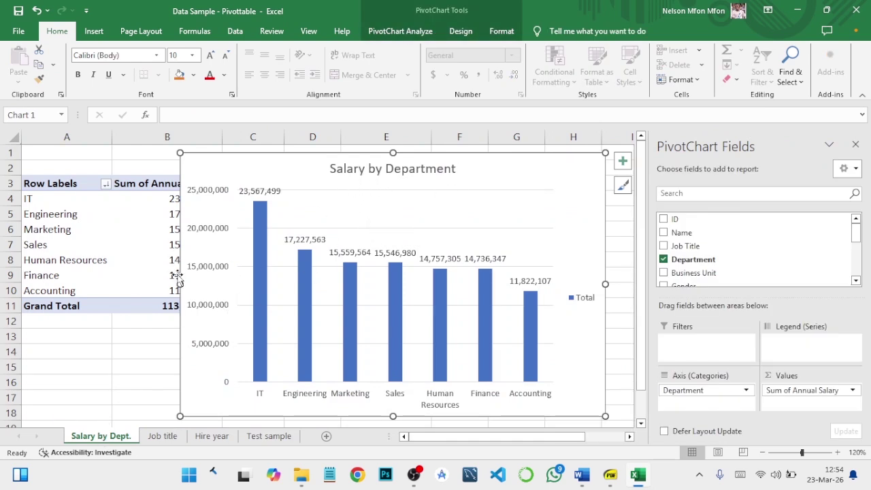
Step: Remove the data labels from the Salary by Department chart
mouse_move(164, 309)
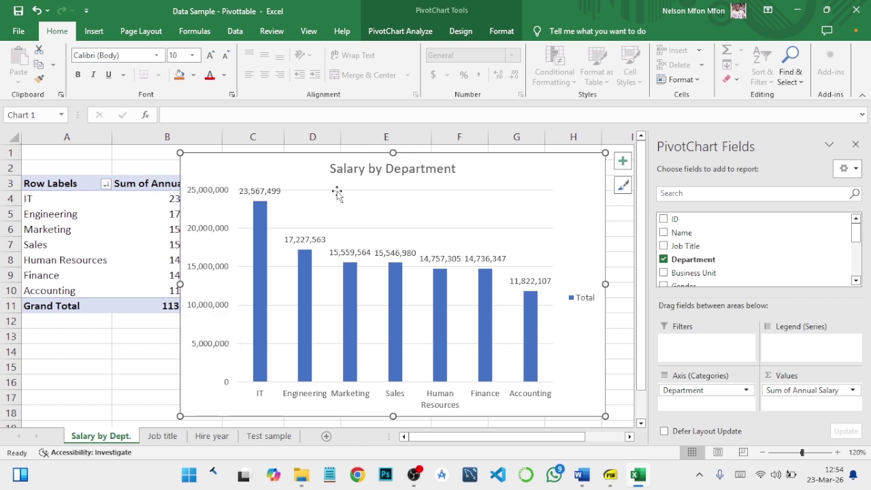
left_click(627, 163)
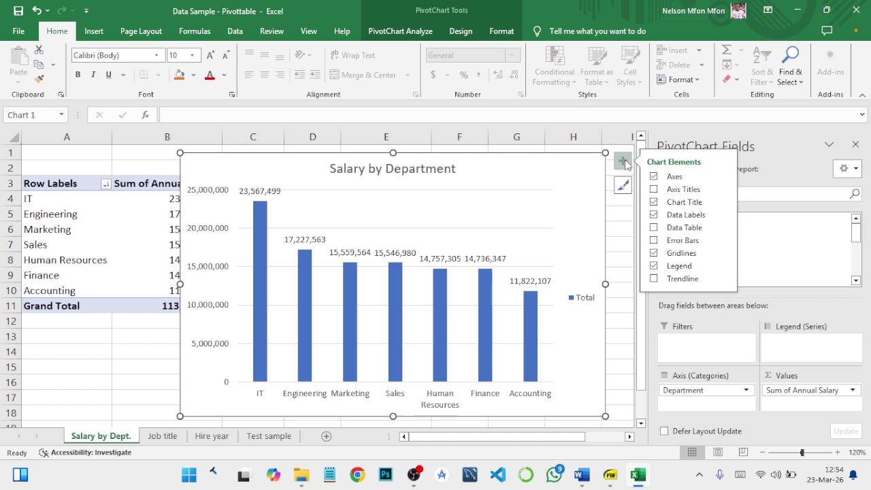
left_click(653, 215)
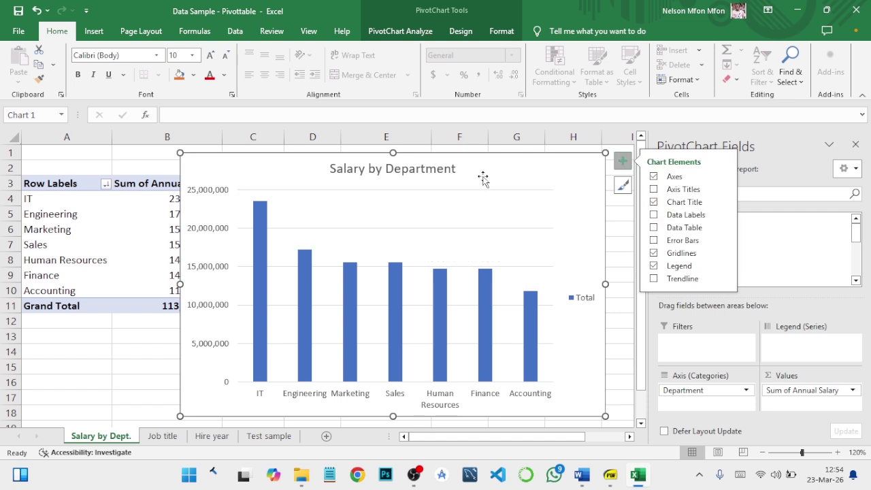
Step: Review the Job title, Hire year and Test sample sheets, plus the DASHBOARD notes in Word
left_click(164, 436)
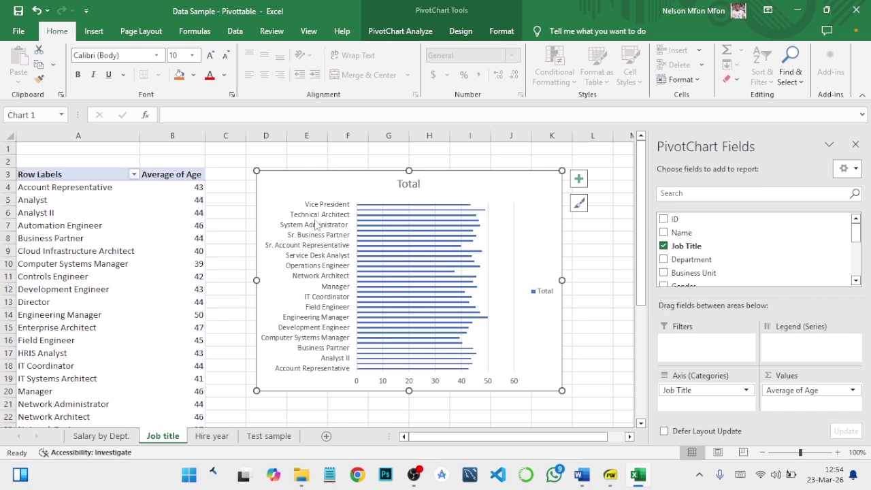
left_click(213, 441)
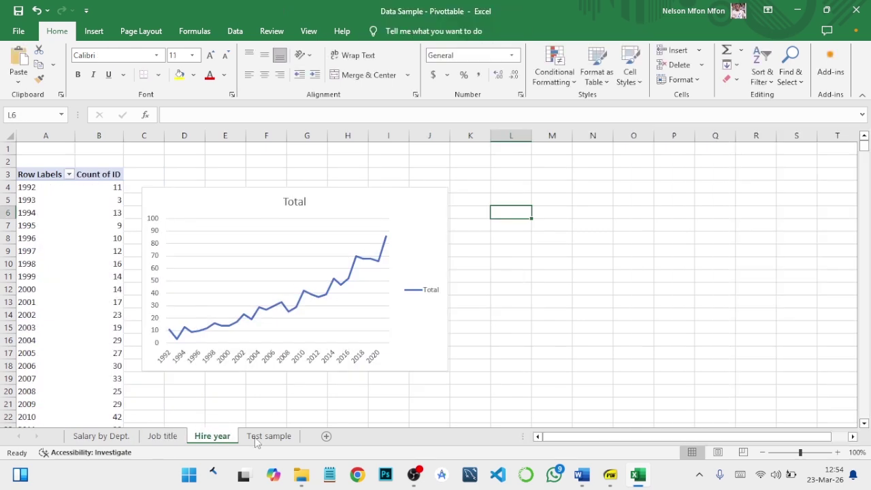
left_click(261, 441)
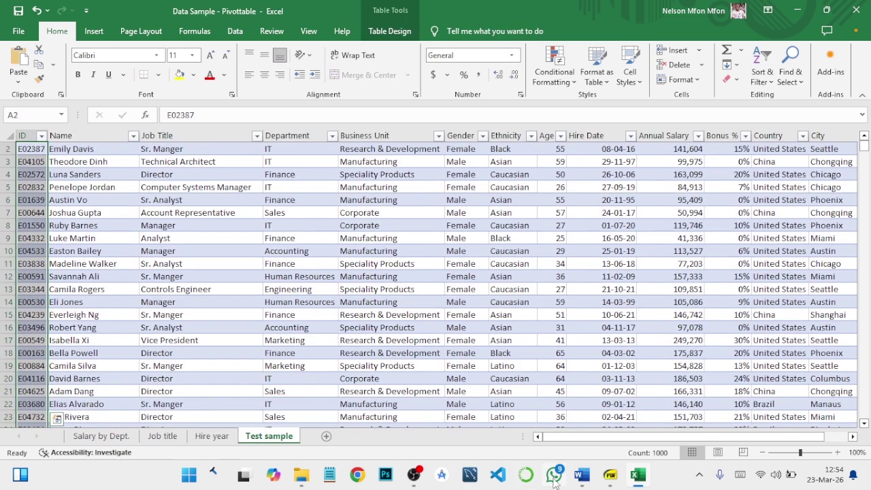
mouse_move(593, 479)
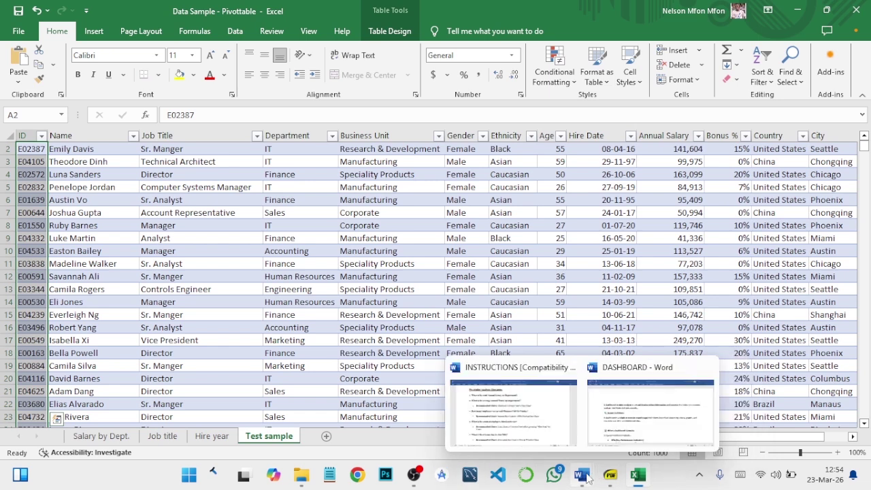
left_click(608, 423)
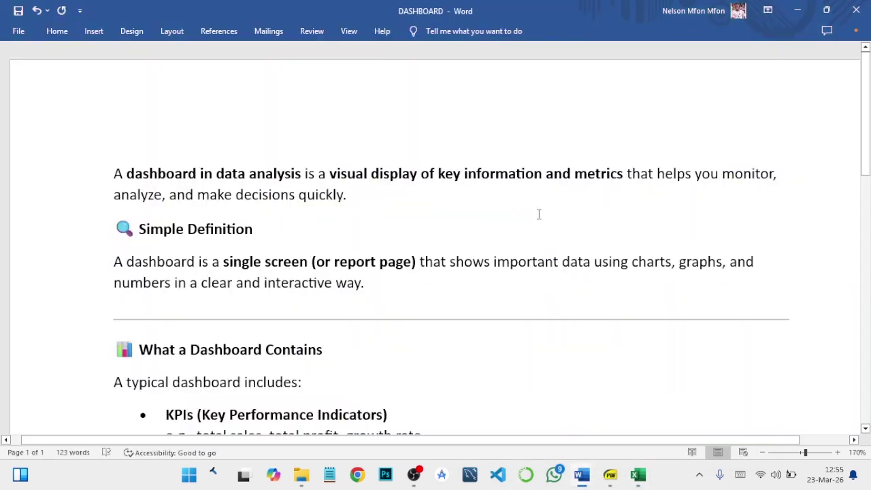
left_click(790, 13)
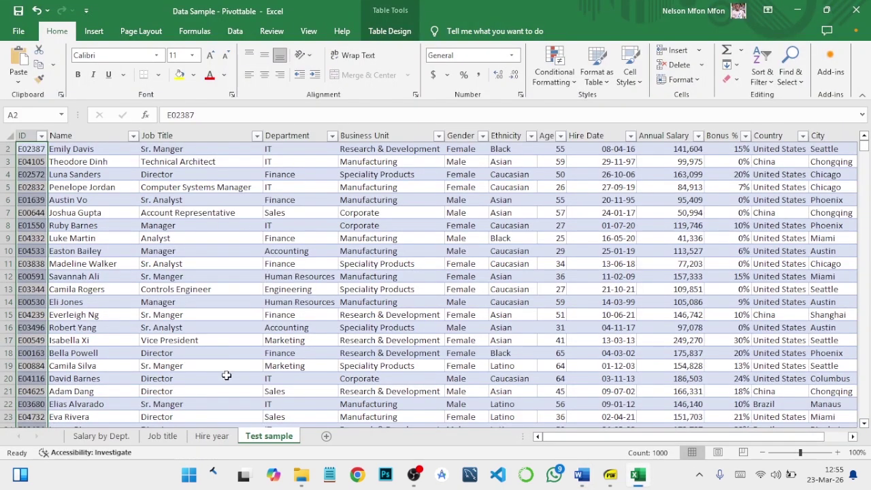
Step: Add a new worksheet after Test sample and name it DASHBAORD
left_click(326, 435)
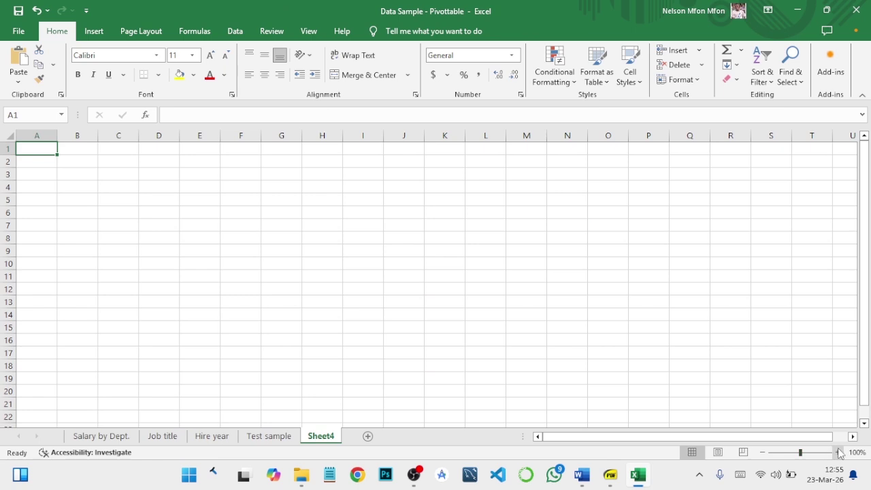
double_click(318, 439)
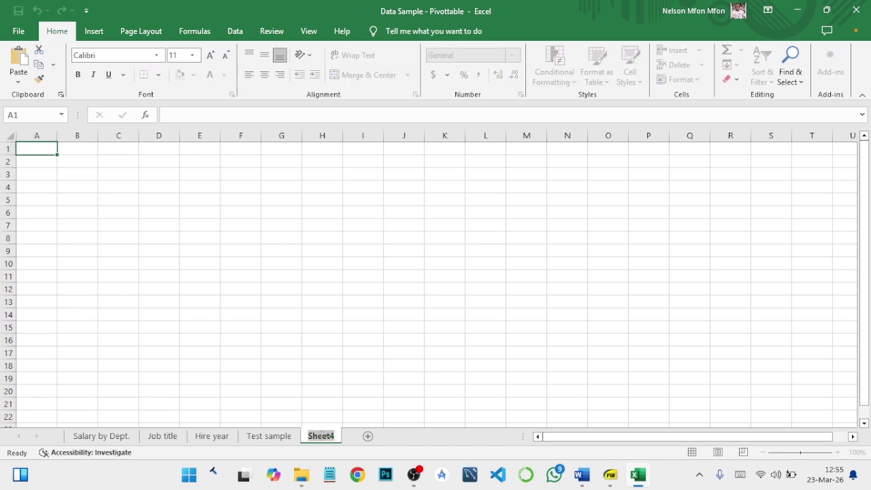
type("DAS")
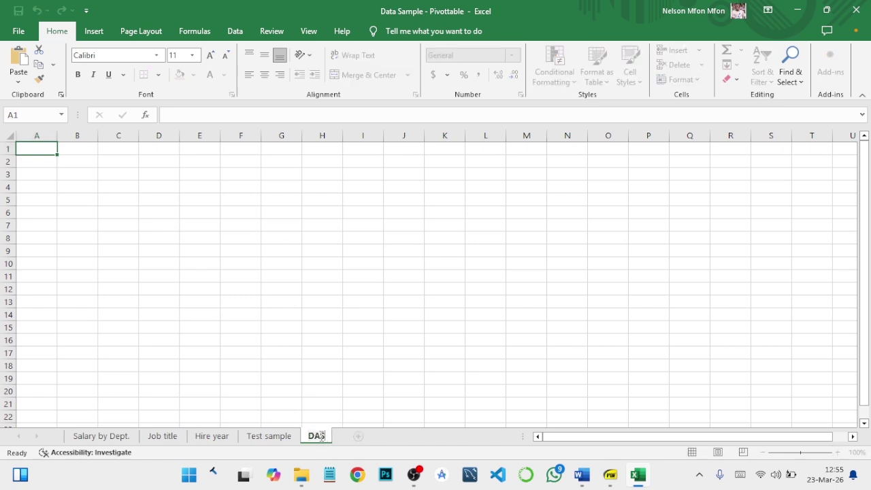
type("HBAORD")
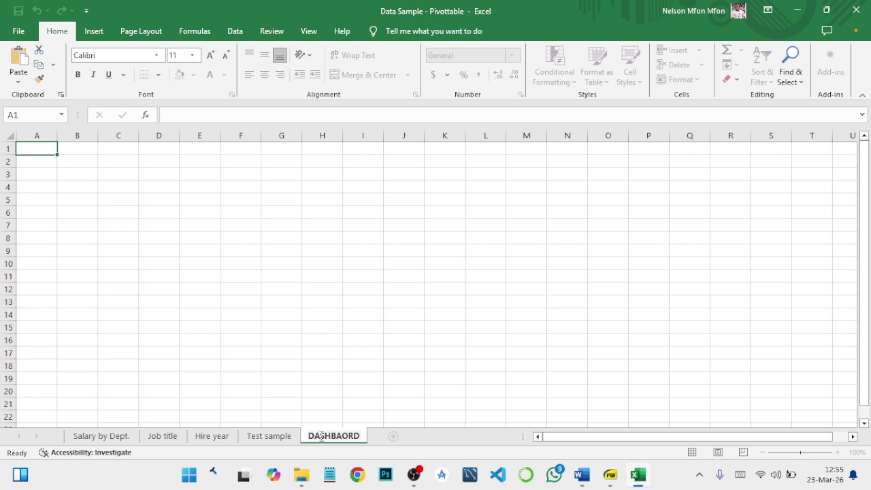
left_click(290, 215)
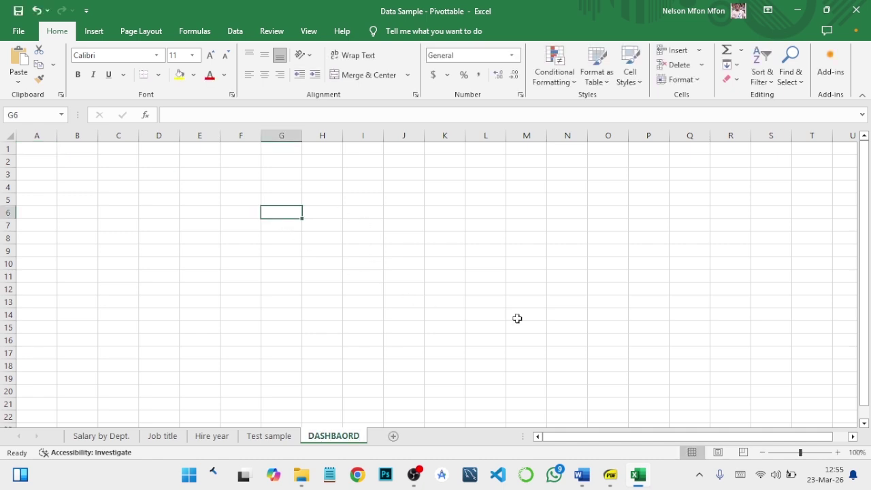
Step: Draw a wide text box across columns A to H at the top of the new sheet, over rows 1 to 3
left_click(838, 453)
left_click(838, 453)
left_click(838, 453)
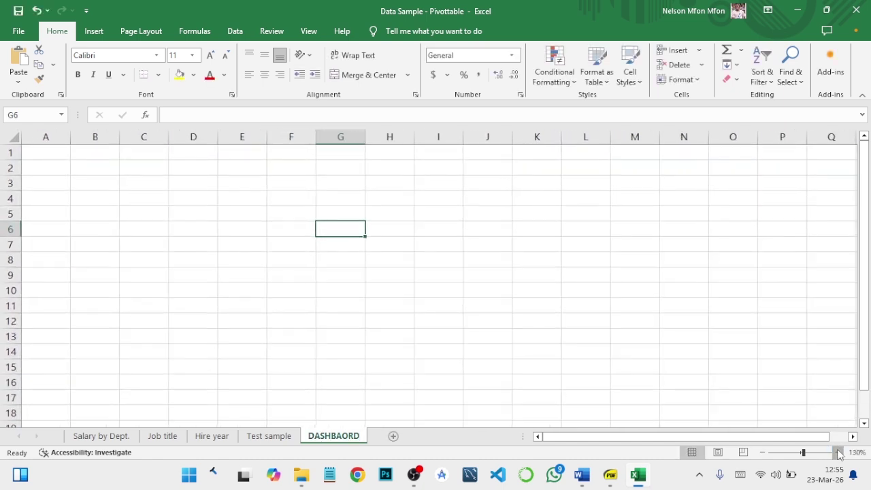
left_click(838, 453)
left_click(838, 453)
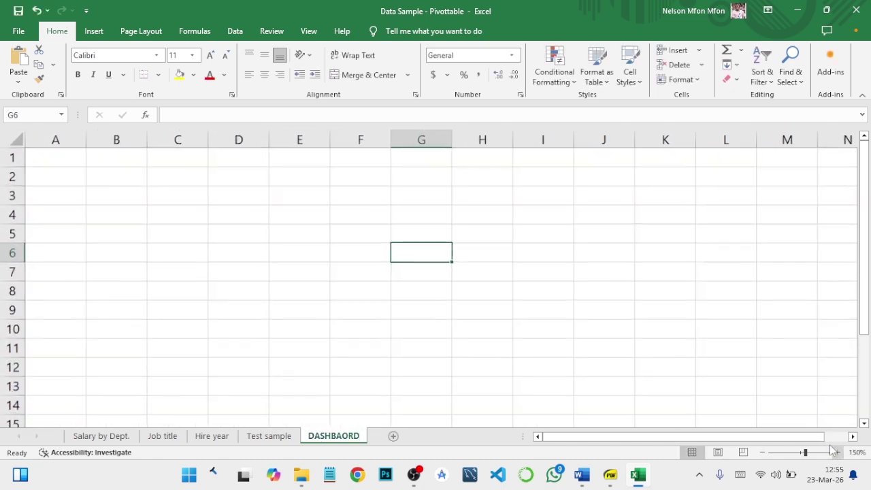
left_click(55, 158)
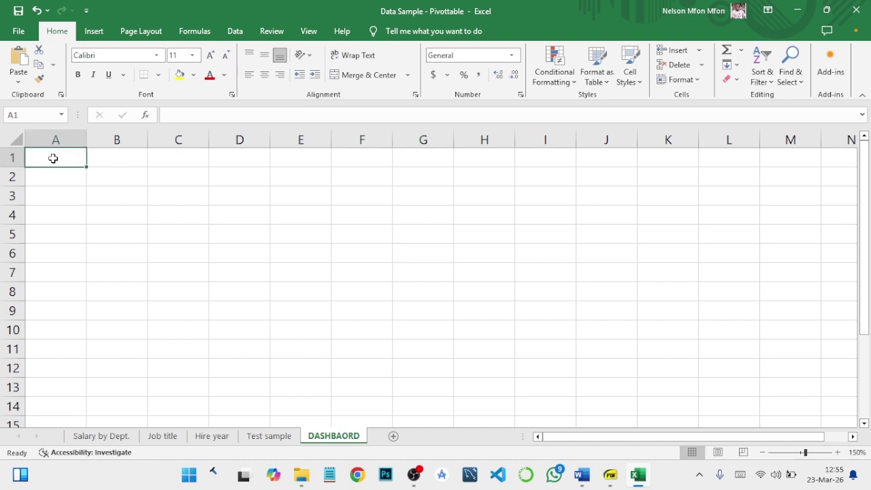
left_click(94, 31)
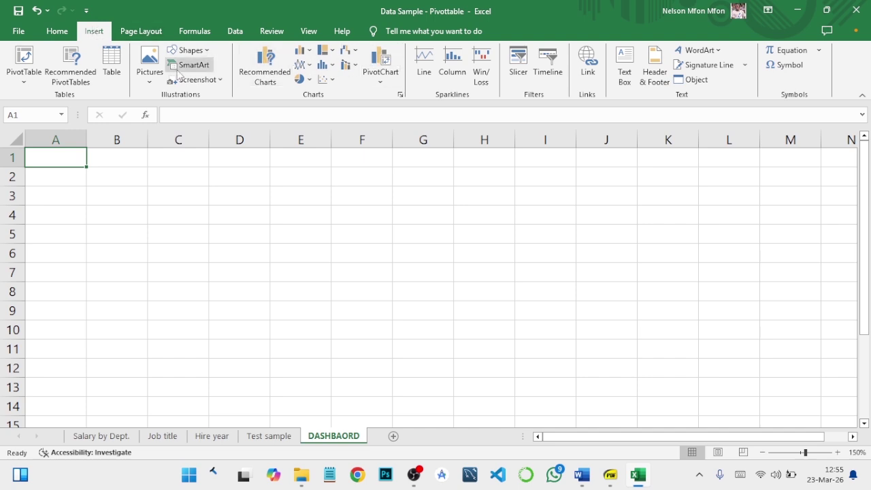
left_click(189, 50)
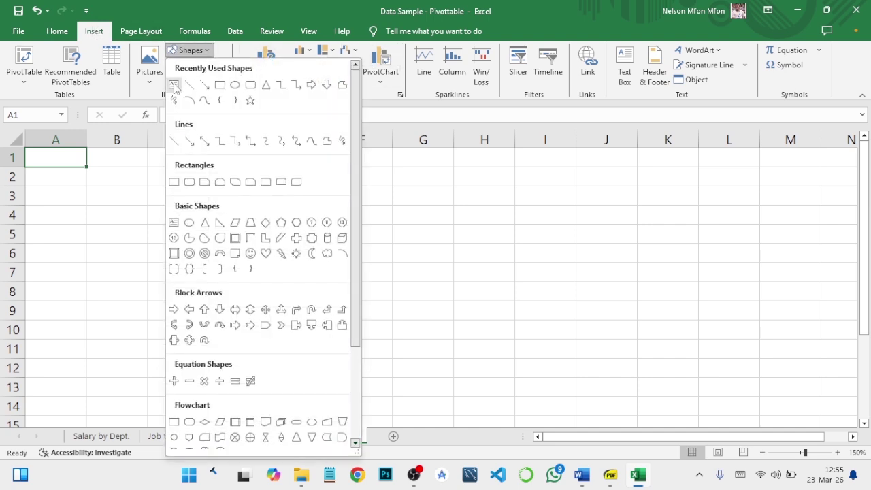
left_click(174, 83)
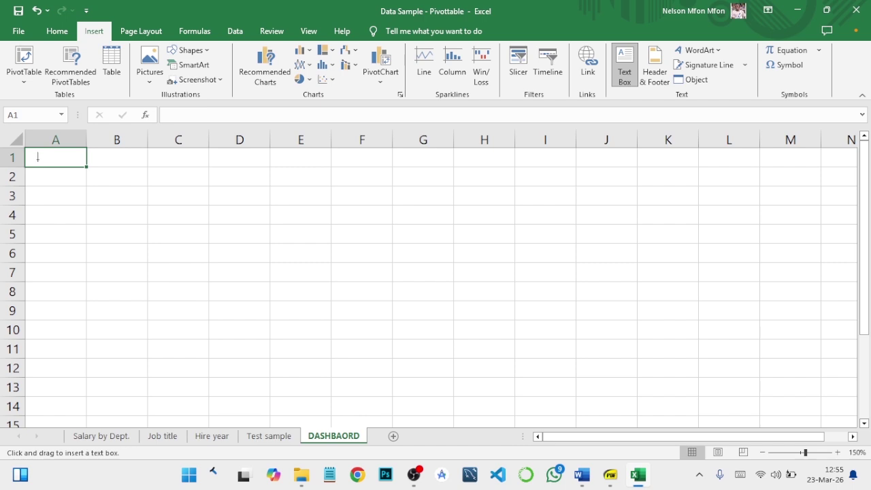
mouse_move(34, 160)
left_mouse_down()
mouse_move(311, 192)
mouse_move(479, 190)
left_mouse_up()
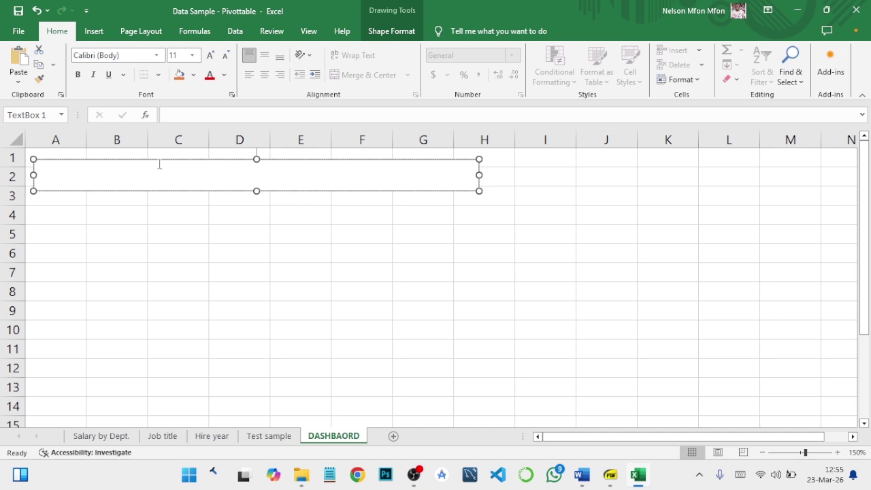
Step: Enter the title COMPANY'S PERFORMANCE REPORT in the text box
type("PERFORMANCE")
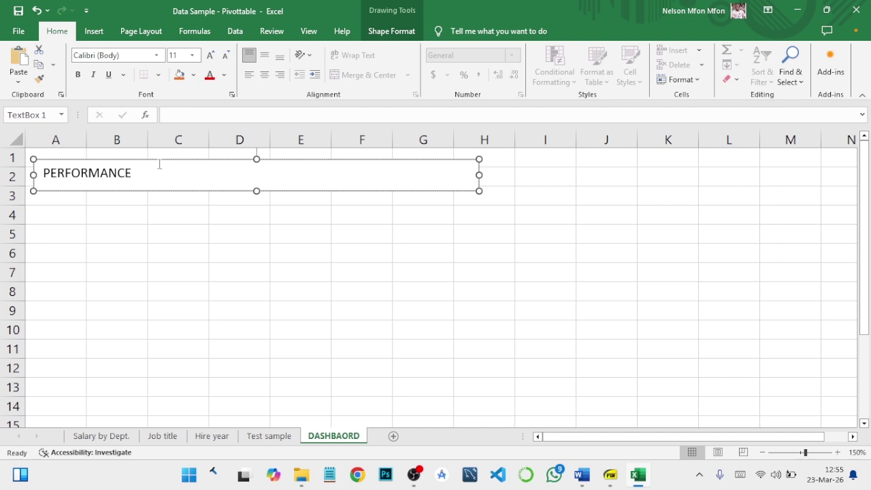
type("COMPANY")
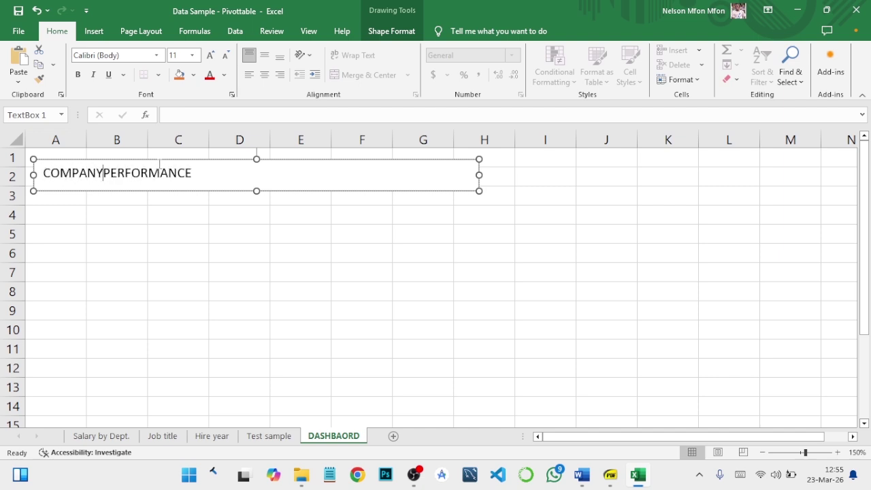
key("BackSpace")
key("BackSpace")
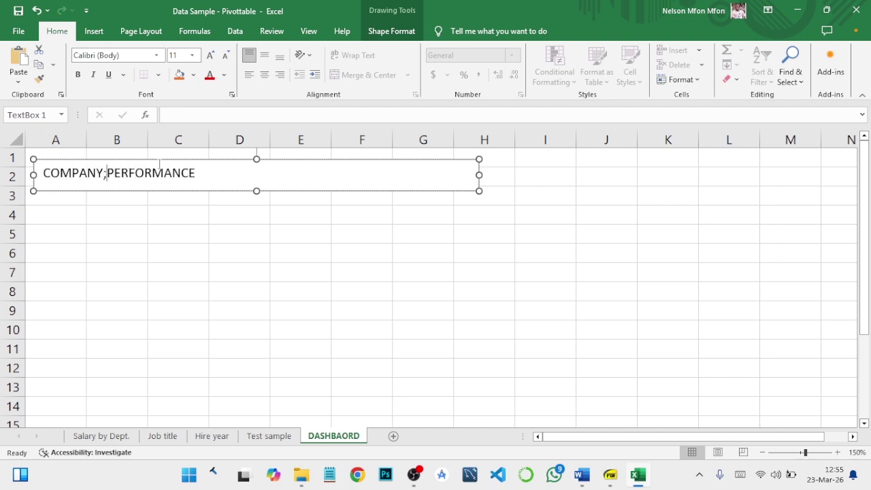
type("'S P")
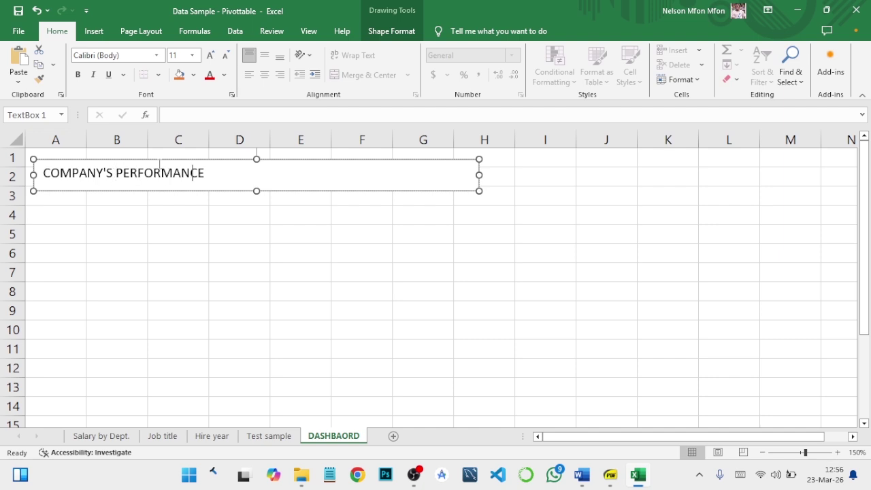
type("EPORT")
Step: Extend the title text box to the sheet's top-left corner and widen it to the end of column J
left_click_drag(30, 177, 21, 177)
left_click_drag(254, 158, 253, 148)
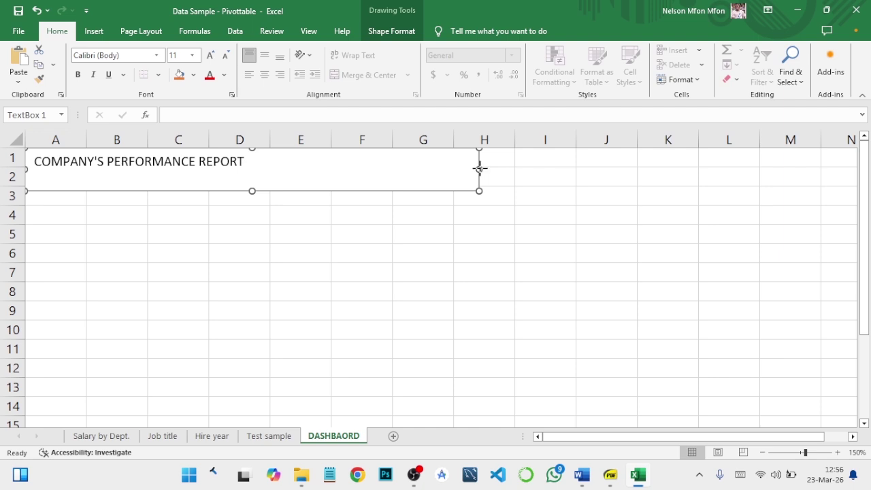
left_click_drag(479, 168, 637, 161)
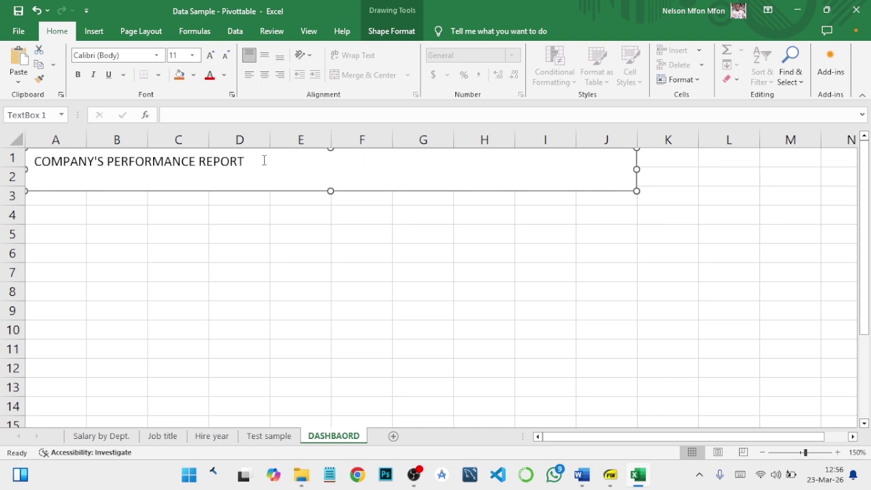
Step: Make the title text bold and white and fill its text box with the standard dark blue
triple_click(214, 164)
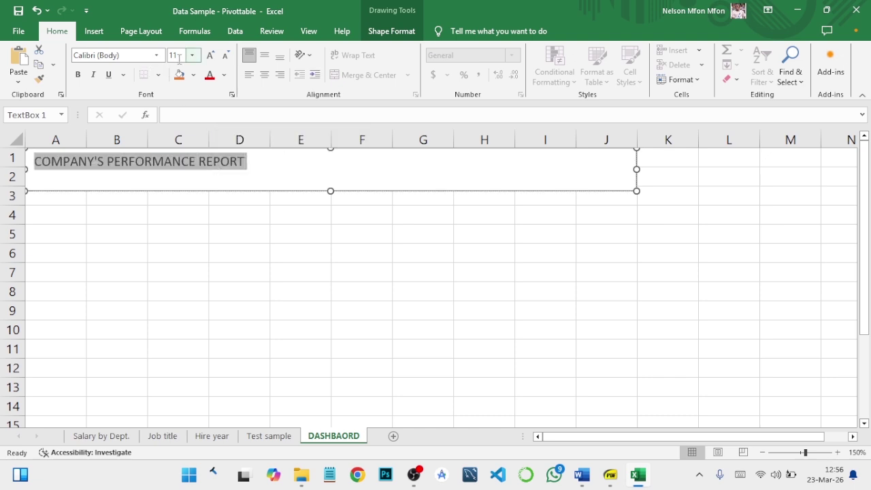
left_click(78, 75)
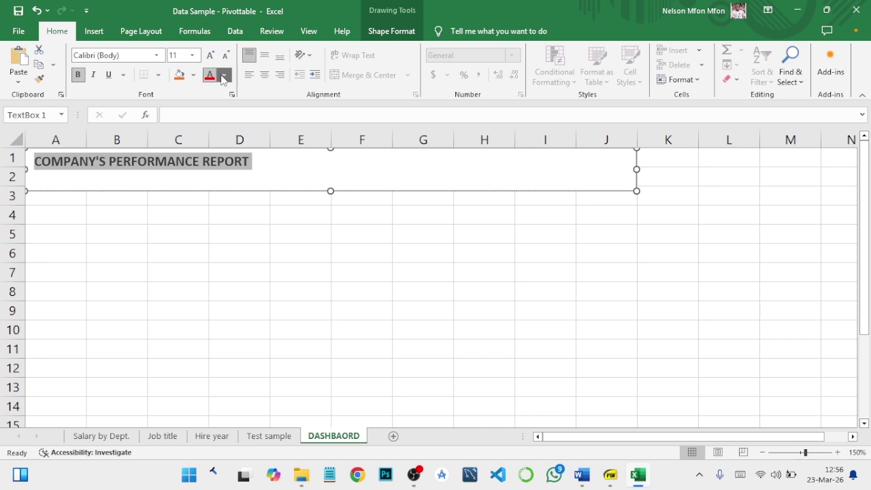
left_click(223, 74)
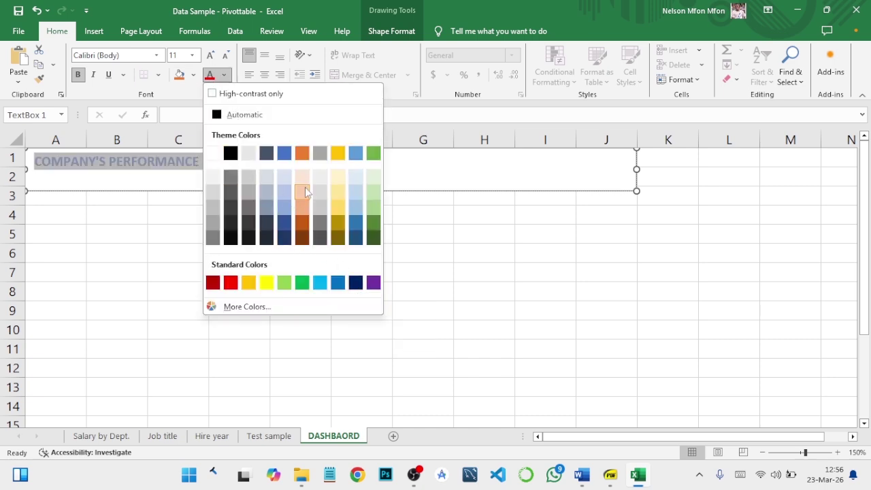
left_click(214, 158)
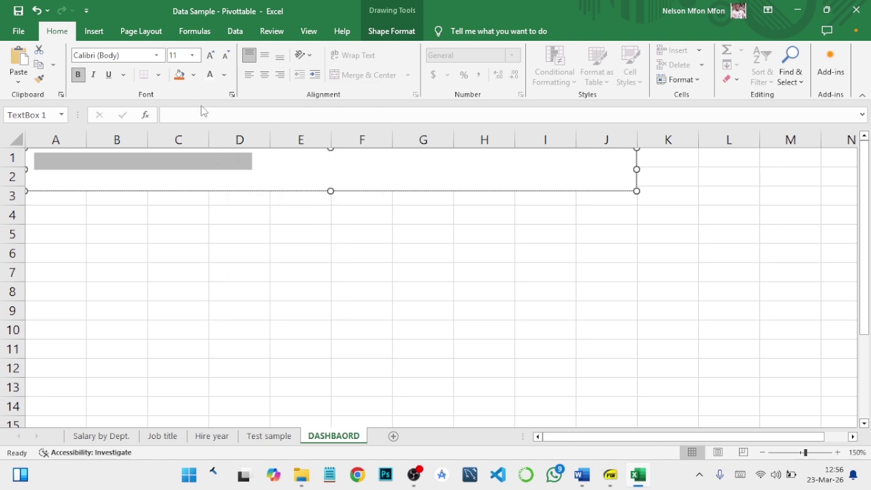
left_click(193, 75)
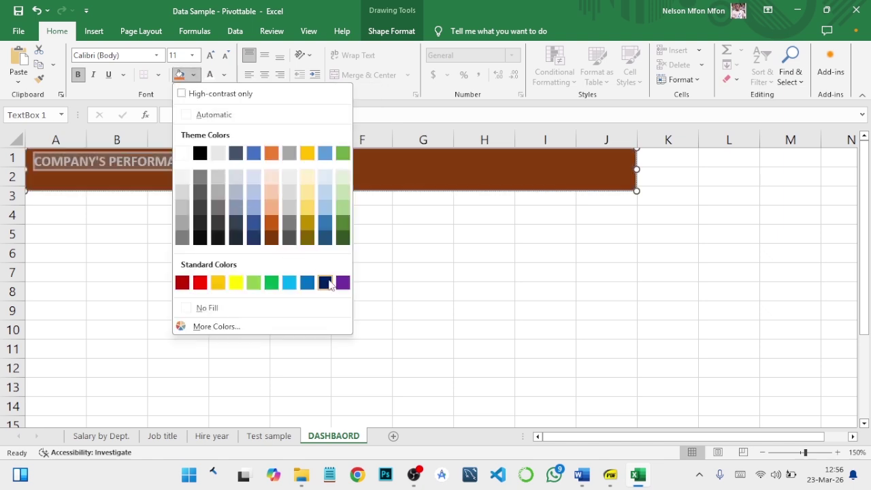
left_click(325, 283)
Step: Set the title's font size to 20 and centre it horizontally and vertically in the text box
left_click(193, 55)
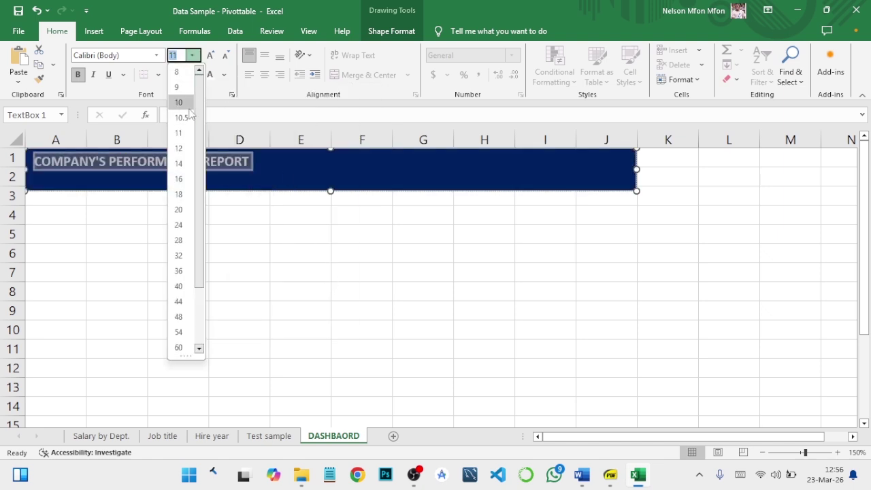
left_click(182, 211)
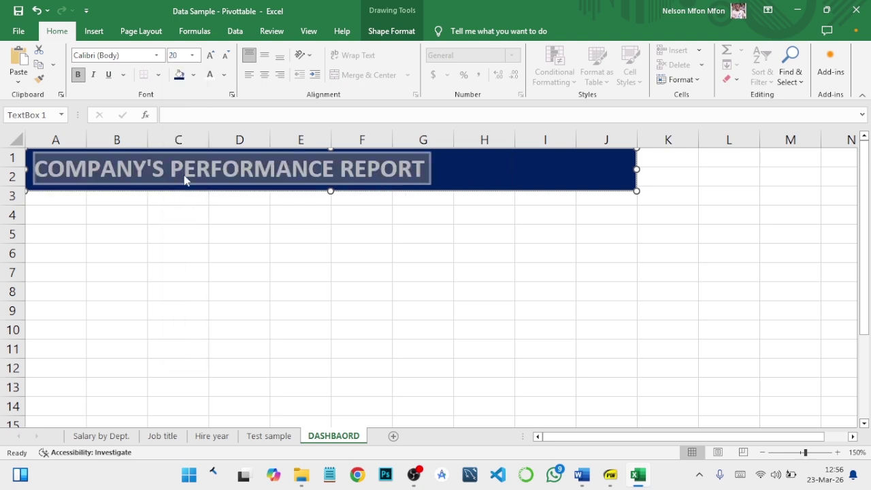
left_click(265, 76)
left_click(264, 55)
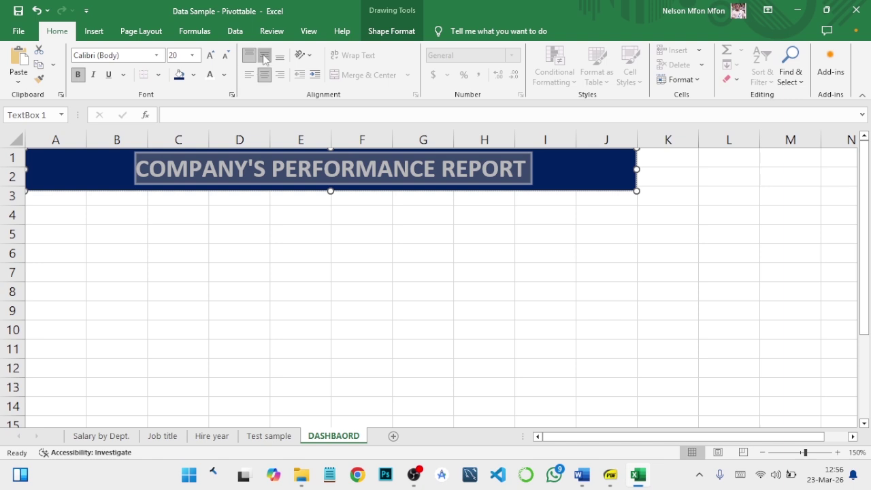
Step: Review the charts and source data on the Salary by Dept., Job title, Hire year and Test sample sheets
left_click(508, 210)
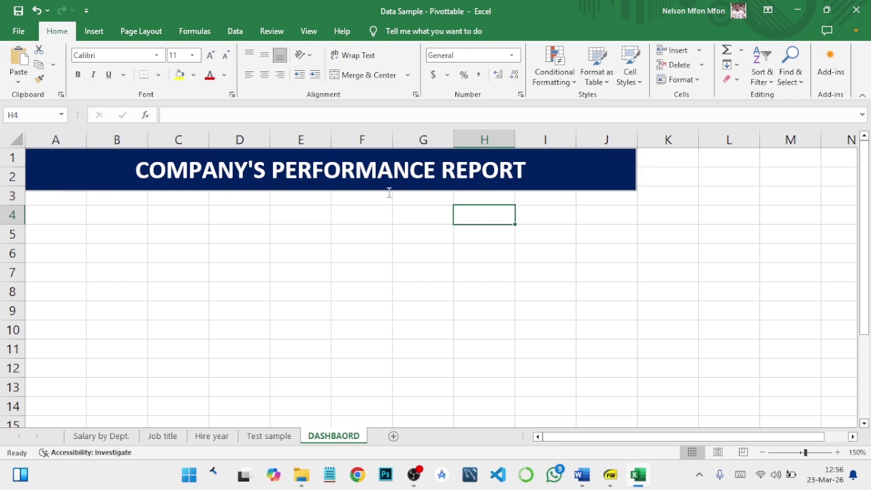
left_click(113, 437)
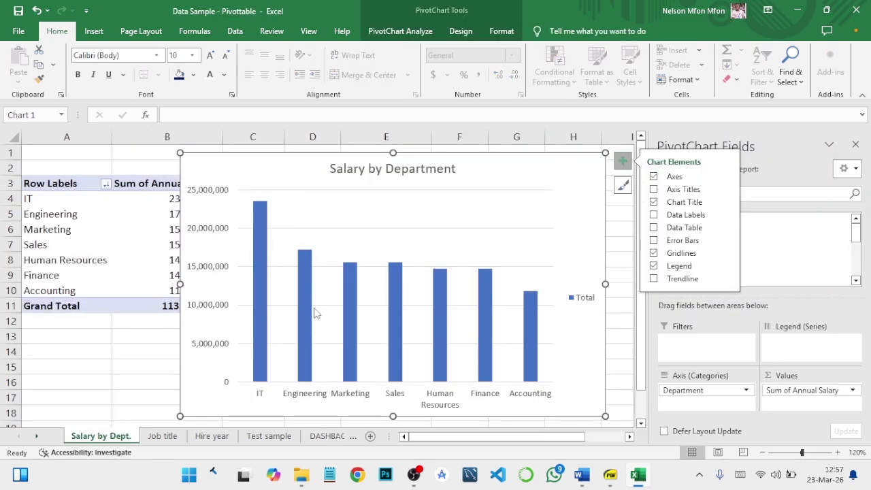
left_click(319, 437)
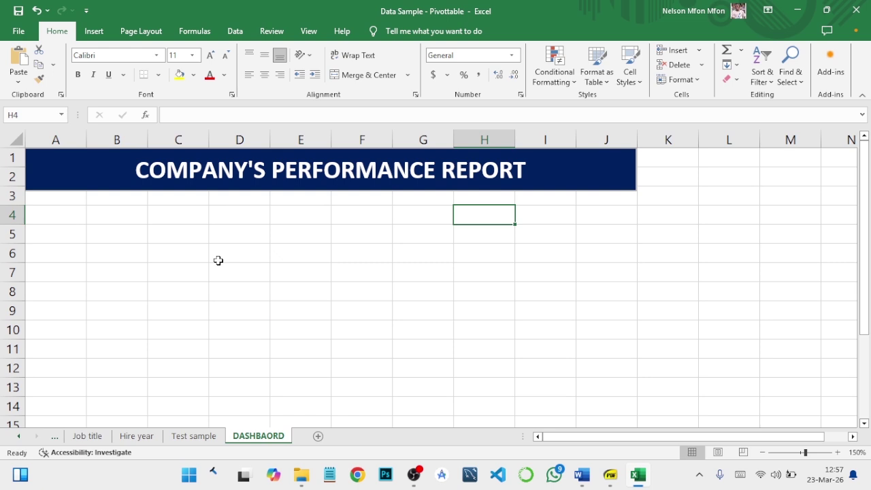
left_click(95, 438)
left_click(133, 437)
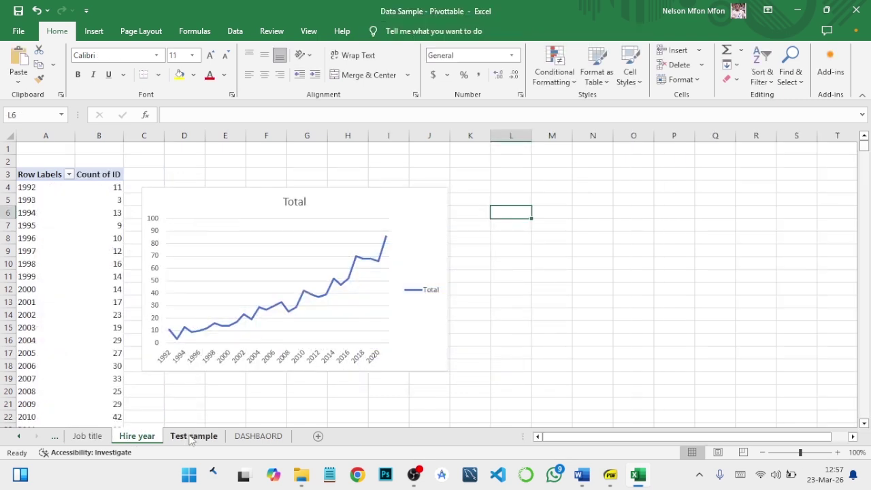
left_click(193, 437)
left_click(259, 436)
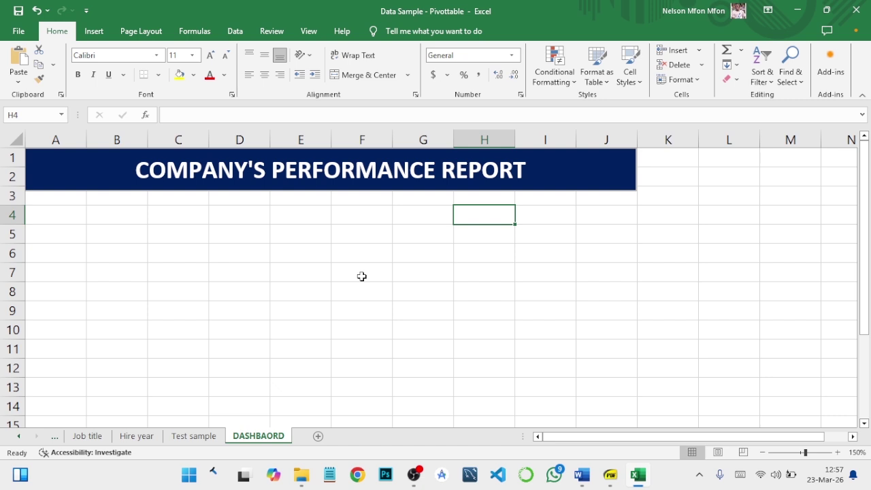
Step: Copy the Salary by Department chart from the Salary by Dept. sheet and paste it at D8 on the DASHBAORD sheet
left_click(78, 438)
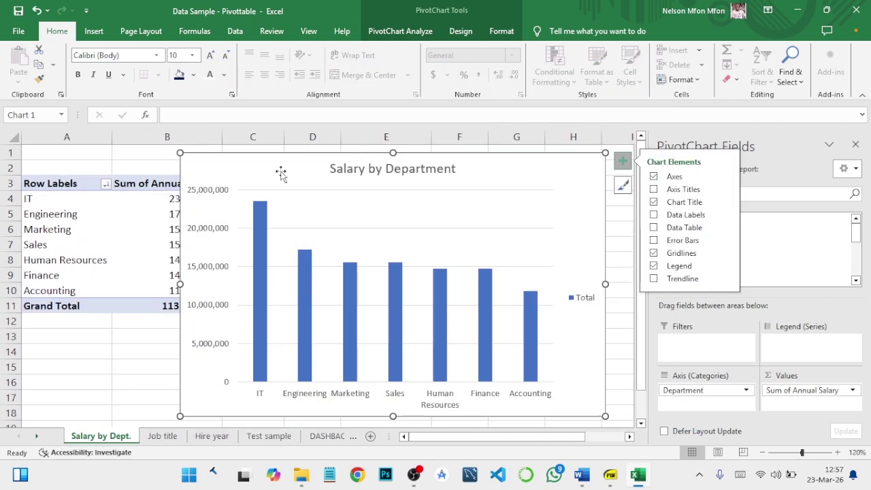
key("ctrl+c")
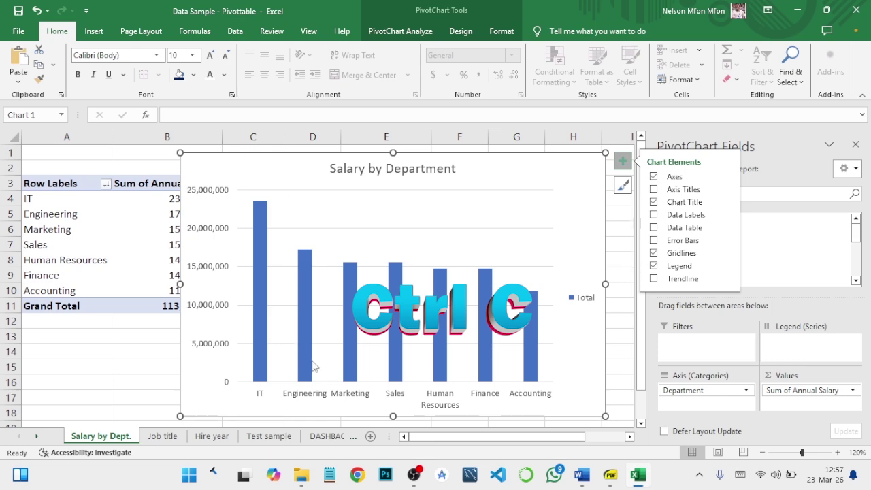
left_click(325, 436)
left_click(220, 286)
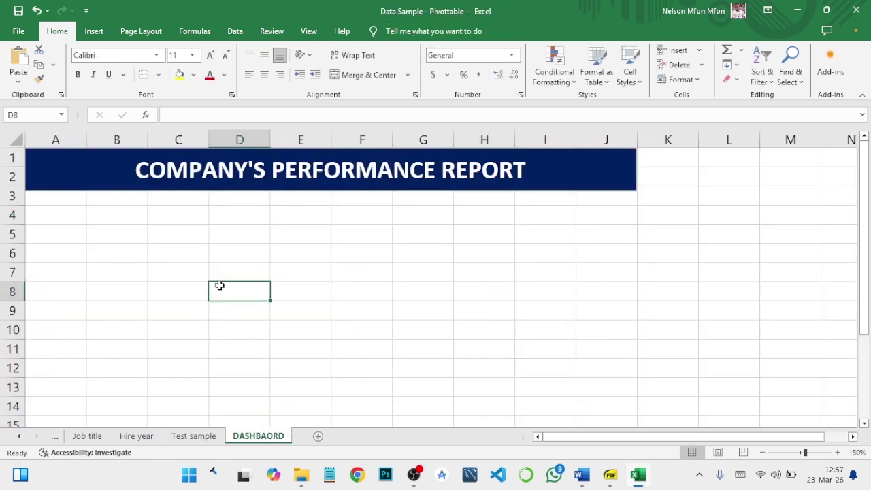
key("ctrl+v")
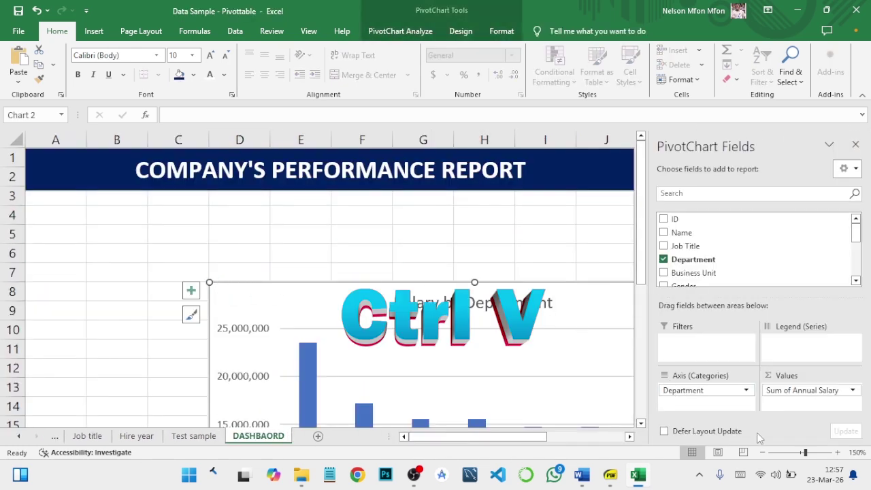
Step: Move the pasted Salary by Department chart below the title banner so that it starts at column B, row 6
left_click(763, 452)
left_click(762, 451)
left_click(763, 452)
left_click(763, 451)
left_click(763, 452)
left_click(763, 452)
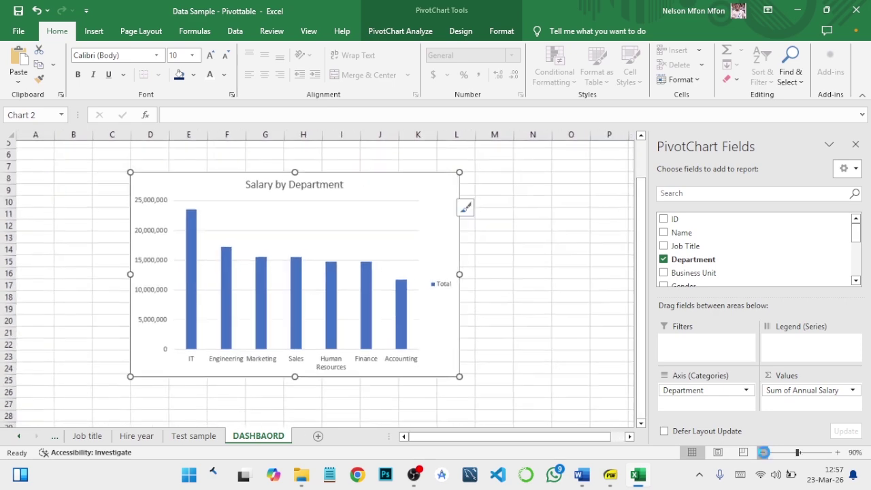
left_click(762, 452)
left_click(763, 452)
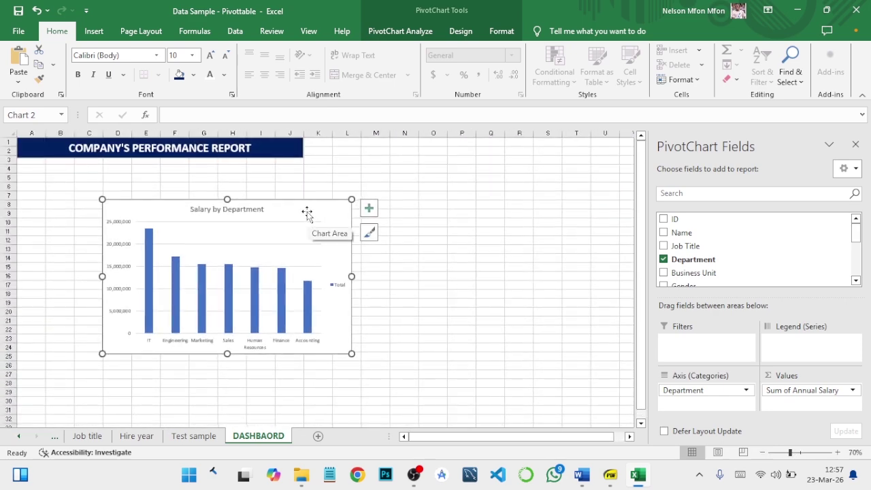
left_click_drag(307, 213, 250, 195)
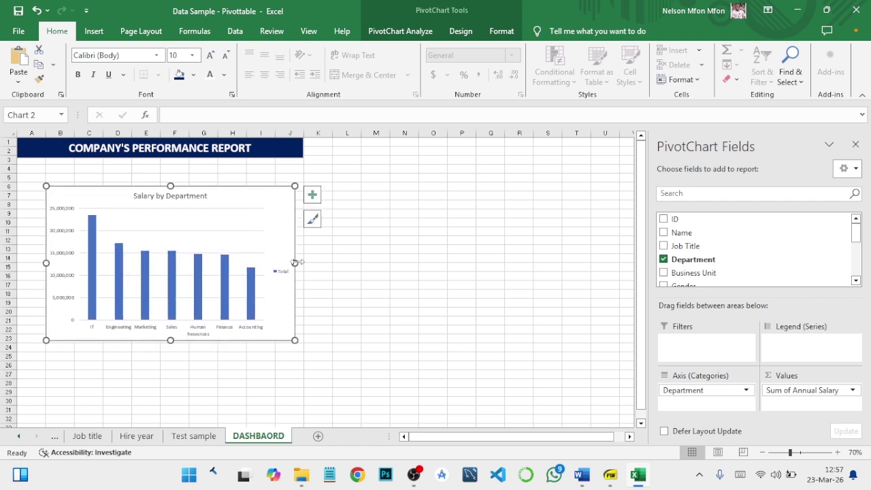
Step: Fit the Salary by Department chart between columns B and G starting at row 5, and delete its legend
left_click_drag(294, 262, 210, 254)
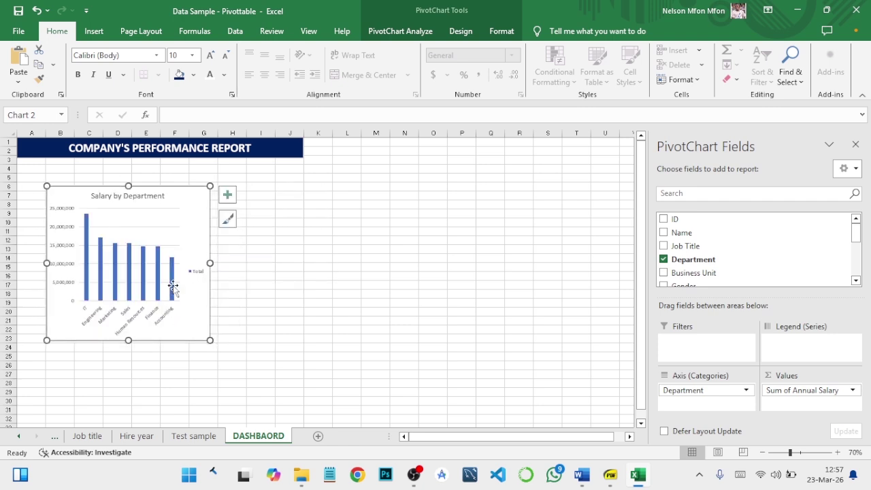
left_click(126, 329)
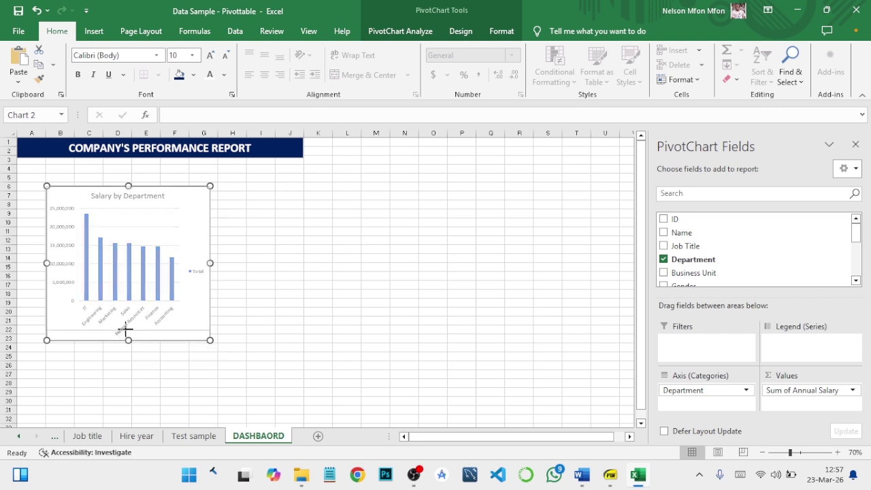
left_click_drag(126, 329, 125, 328)
left_click_drag(128, 185, 126, 173)
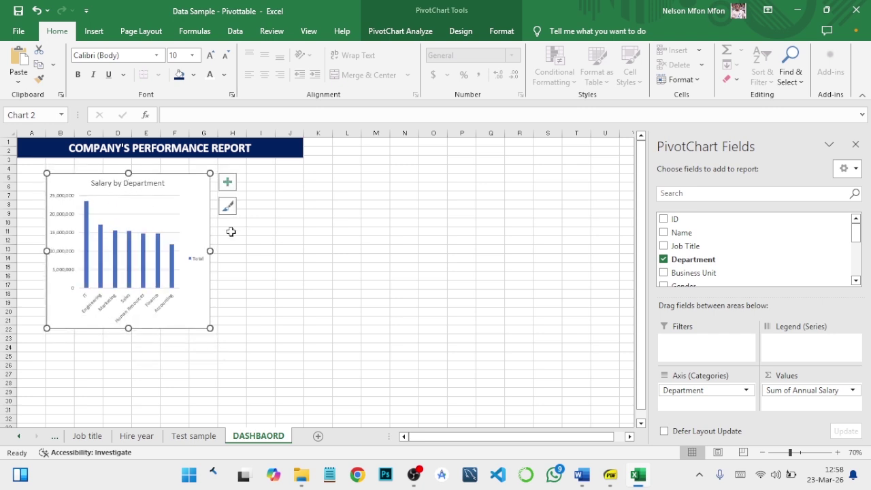
left_click_drag(209, 251, 200, 251)
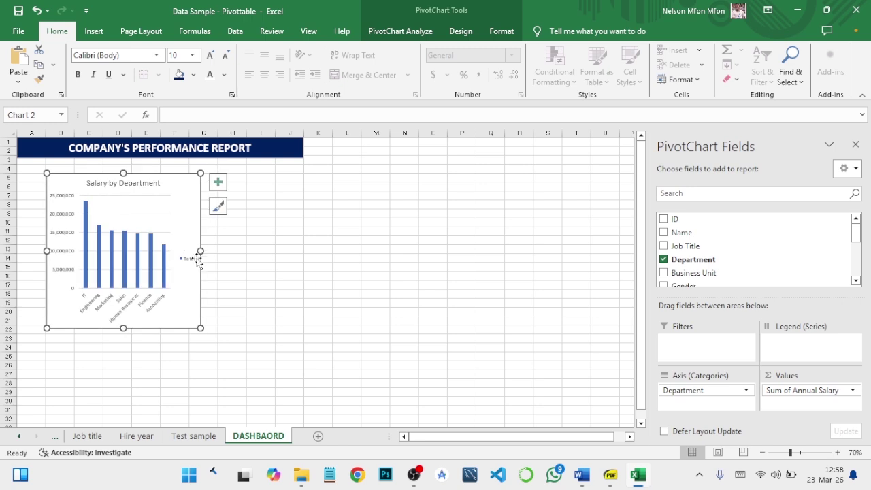
left_click(194, 262)
key("Delete")
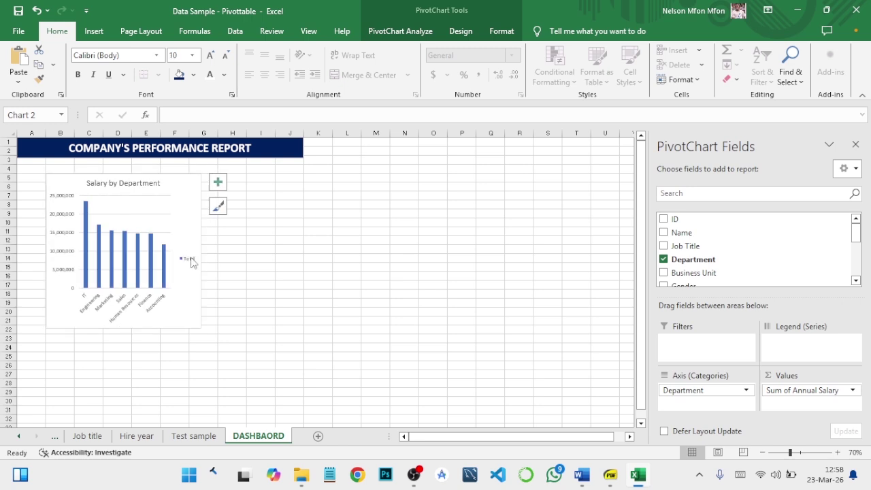
Step: Widen the COMPANY'S PERFORMANCE REPORT banner to the end of column M
left_click(269, 151)
left_click_drag(306, 147, 392, 147)
left_click(291, 212)
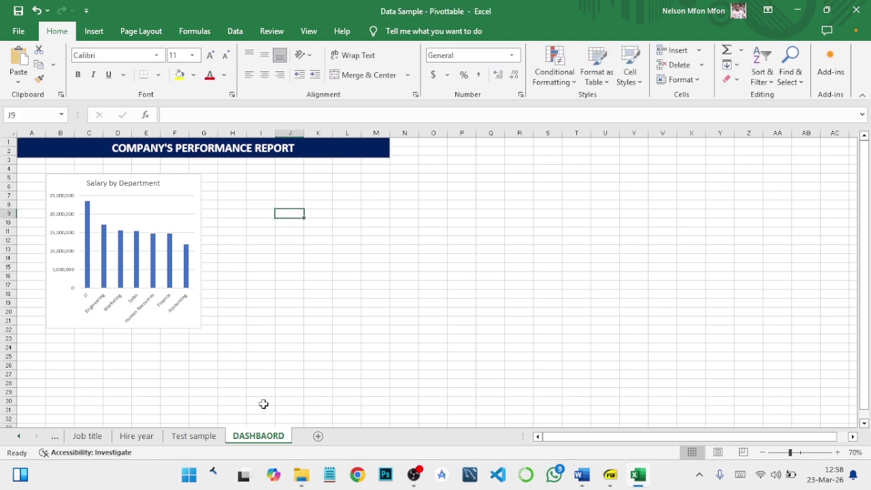
Step: Copy the average age bar chart from the Job title sheet and return to the DASHBAORD sheet
left_click(137, 437)
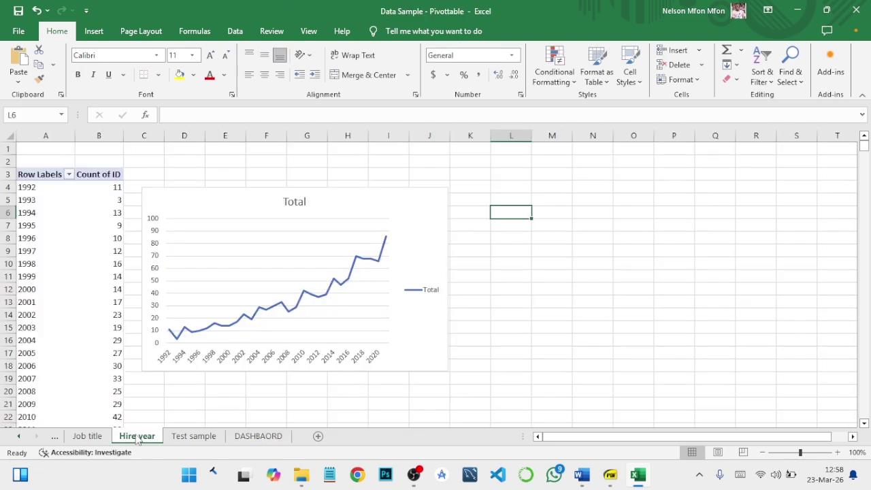
left_click(182, 437)
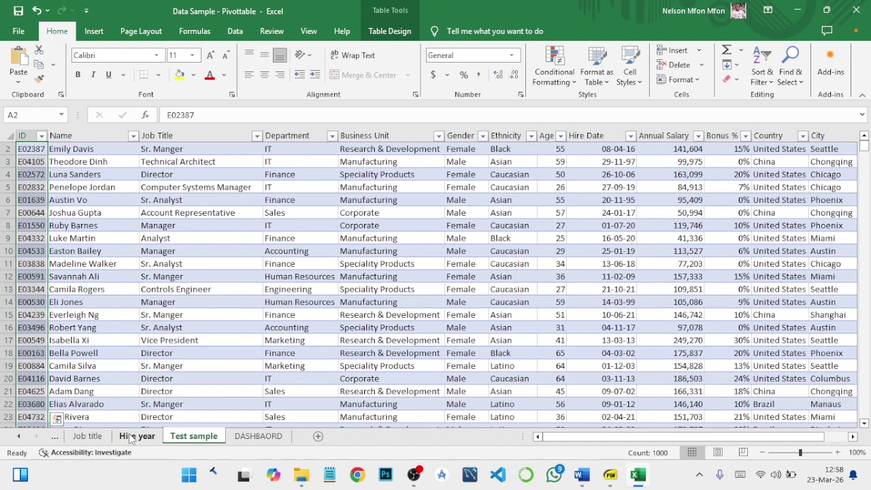
left_click(87, 436)
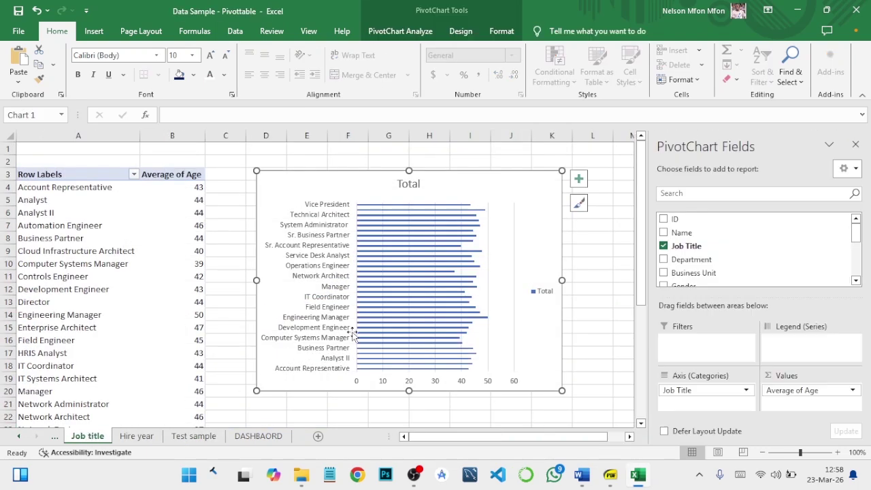
left_click(257, 436)
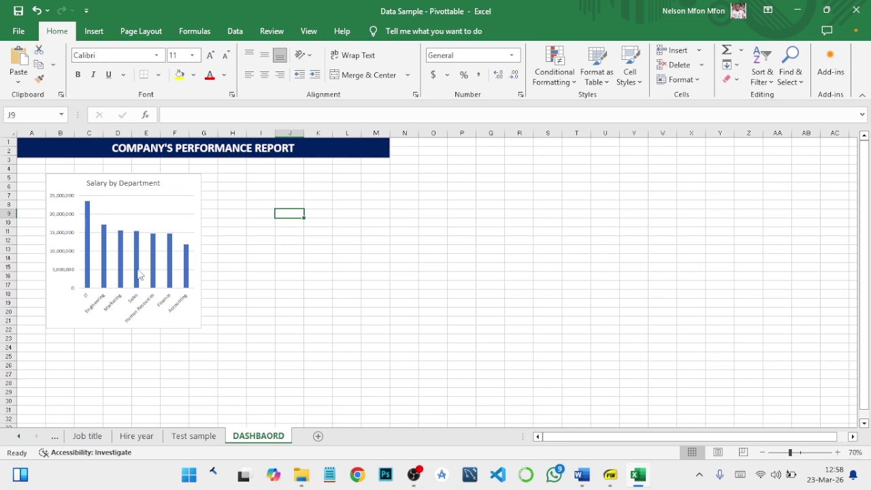
Step: Move the Salary by Department chart to columns H to M and paste the job title chart at B6
left_click_drag(184, 187, 372, 185)
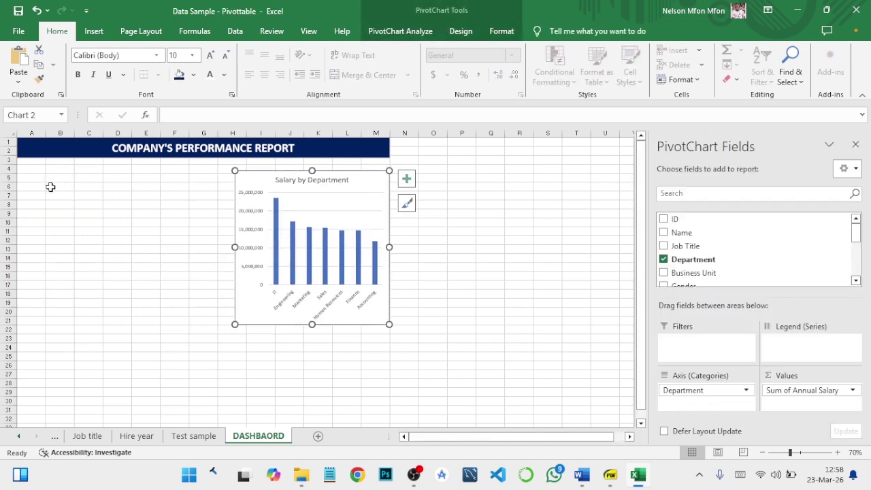
left_click(50, 187)
key("ctrl+v")
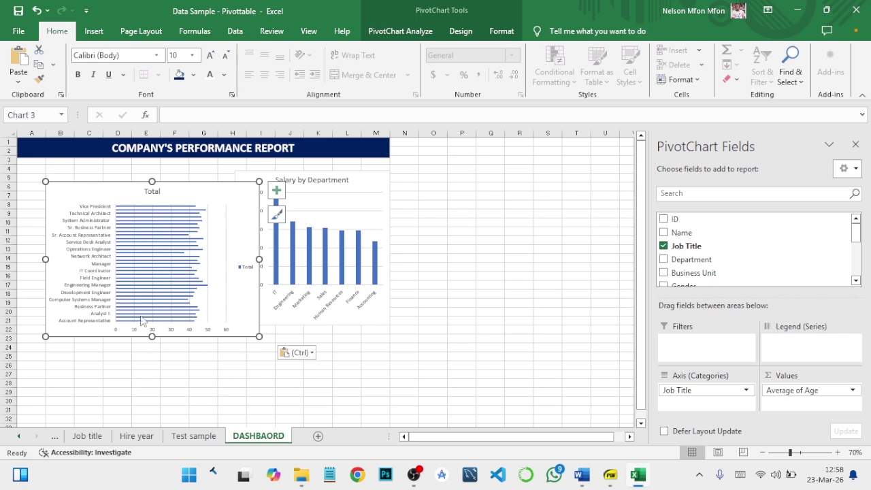
Step: Remove the job title chart's legend and fit the chart between columns A and H, from row 5 to row 29
left_click_drag(150, 335, 146, 406)
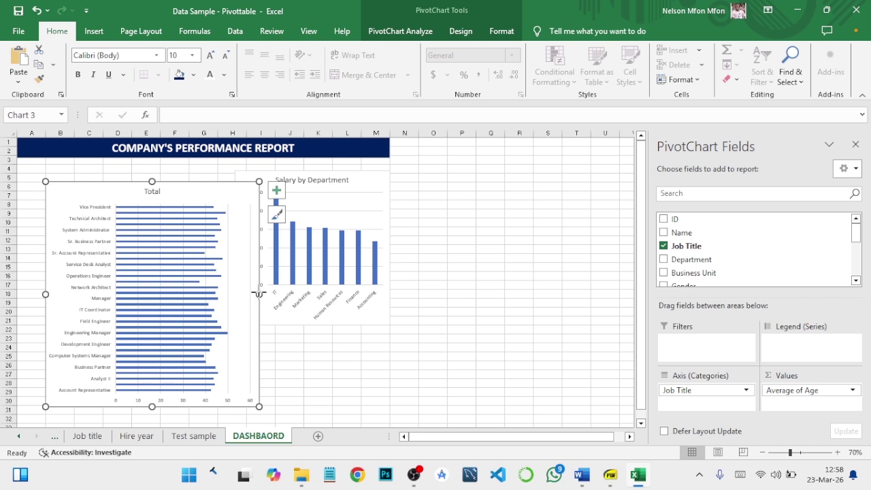
left_click_drag(258, 294, 248, 294)
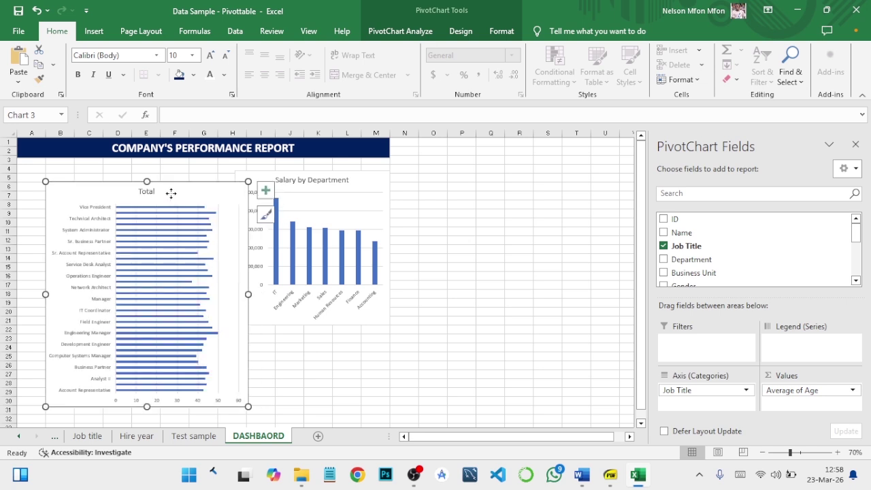
left_click_drag(171, 193, 158, 185)
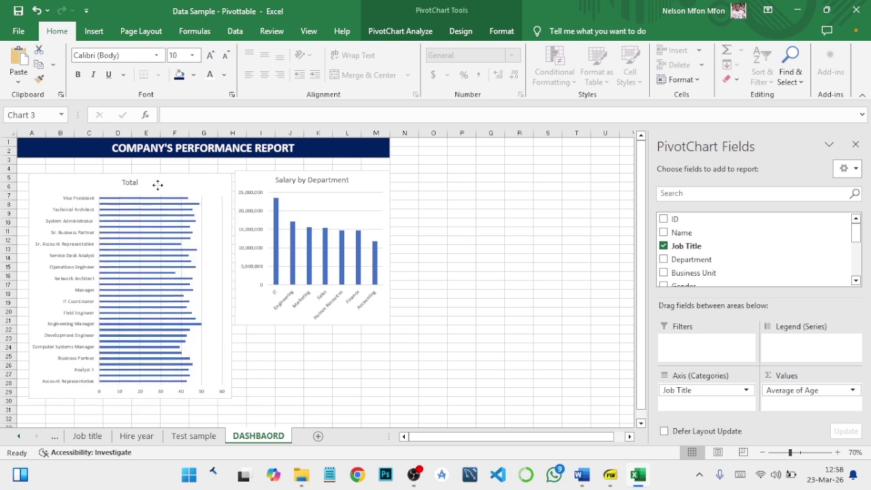
Step: Align the top of the Salary by Department chart with the job title chart and shorten it to end at row 17
left_click(294, 173)
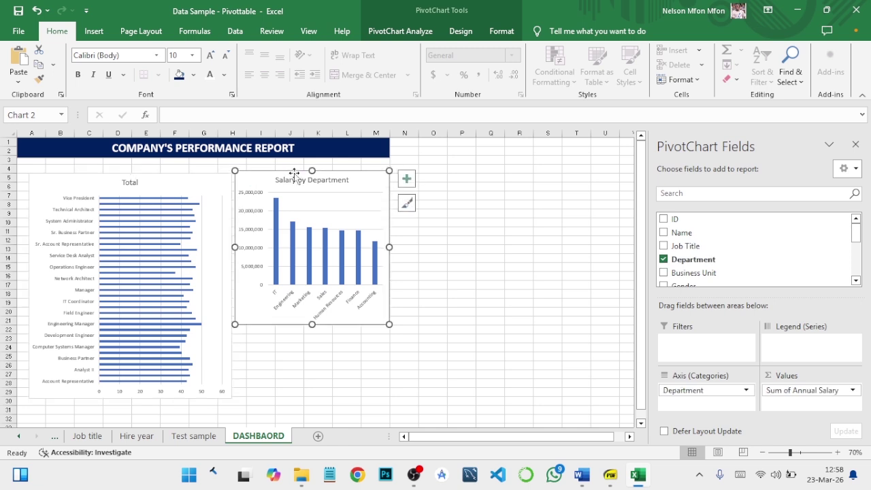
left_click_drag(296, 174, 298, 178)
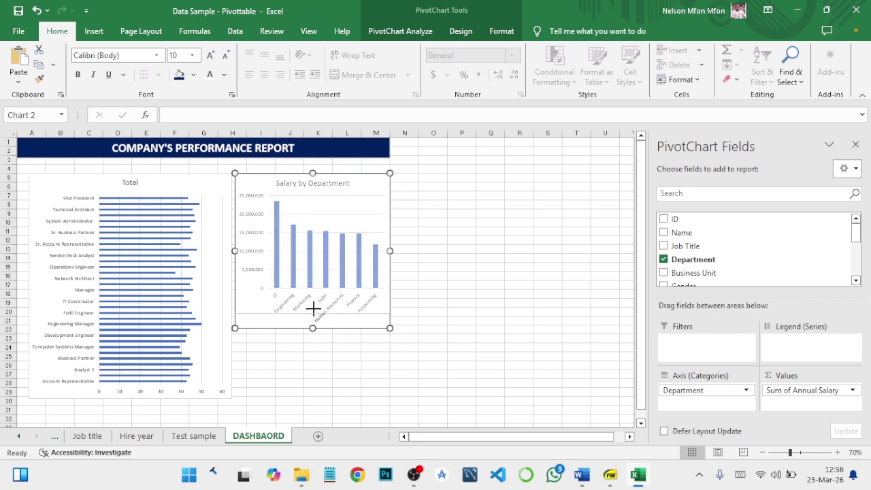
left_click_drag(313, 310, 313, 284)
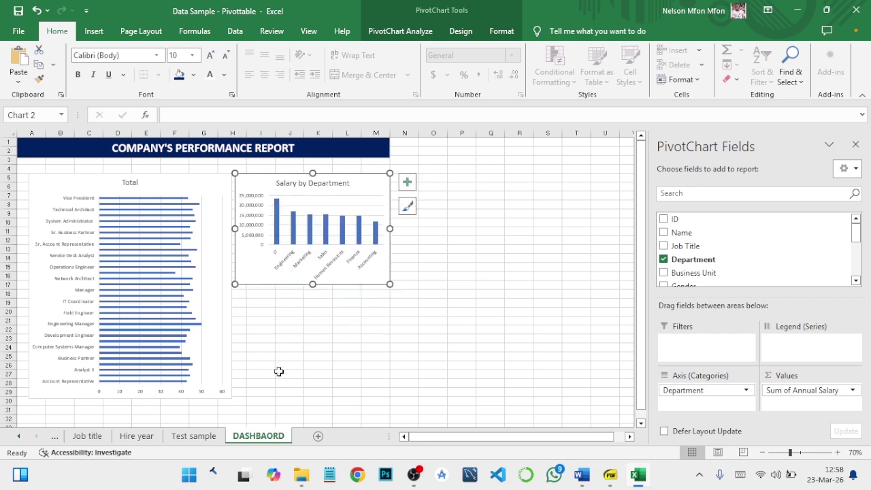
Step: Copy the line chart from the Hire year sheet and paste it below the Salary by Department chart on the DASHBAORD sheet
left_click(136, 436)
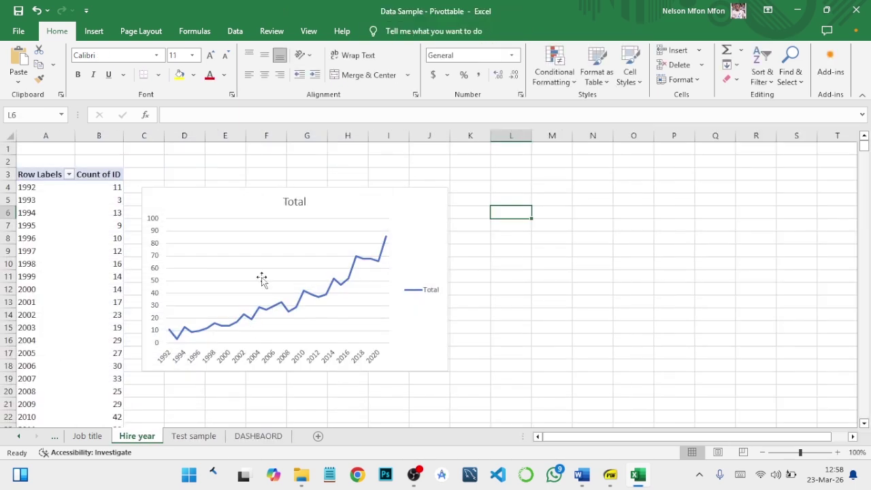
left_click(256, 207)
left_click(257, 436)
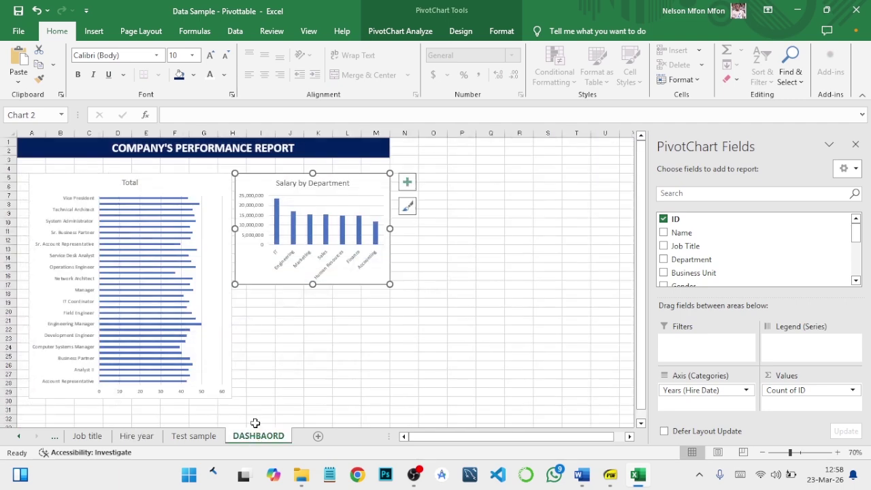
left_click(274, 312)
key("ctrl+v")
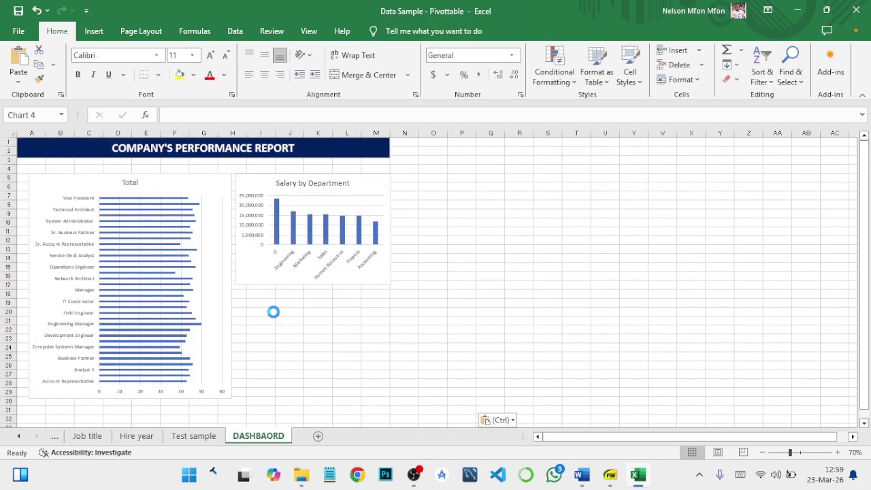
Step: Fit the hire year line chart beneath the Salary by Department chart, spanning columns H to M and rows 18 to 29
left_click_drag(313, 308, 304, 297)
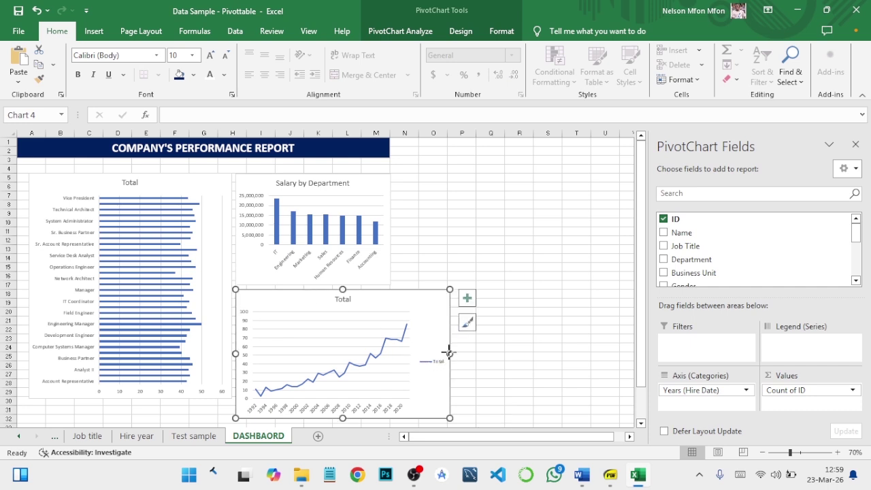
left_click_drag(449, 352, 389, 351)
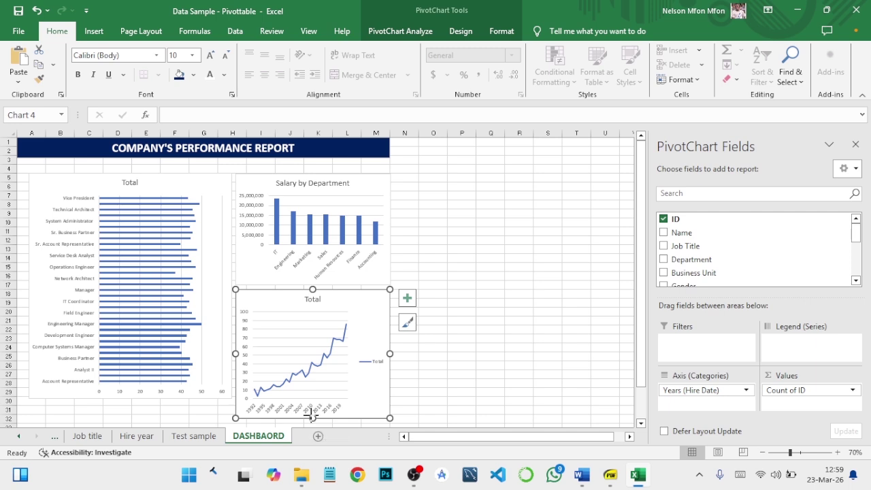
left_click_drag(312, 418, 312, 397)
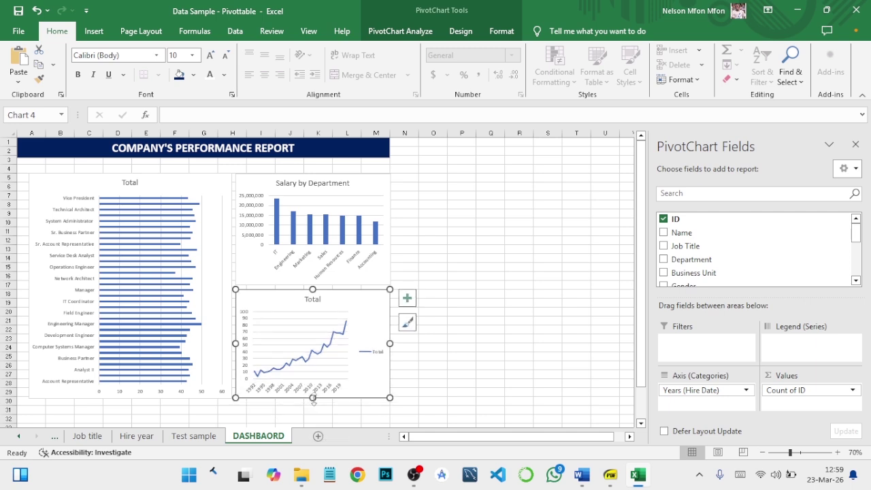
left_click(430, 250)
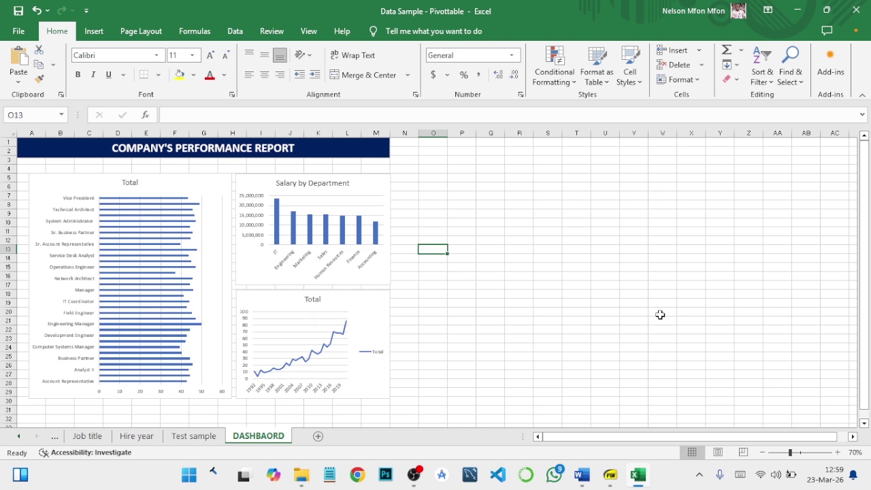
Step: Change the title of the job title bar chart to "Average age by Job title"
left_click(136, 182)
double_click(131, 182)
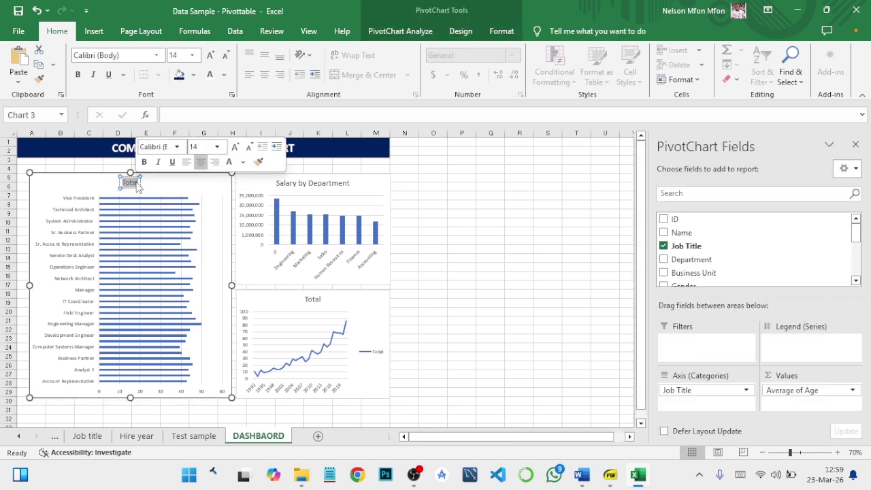
key("BackSpace")
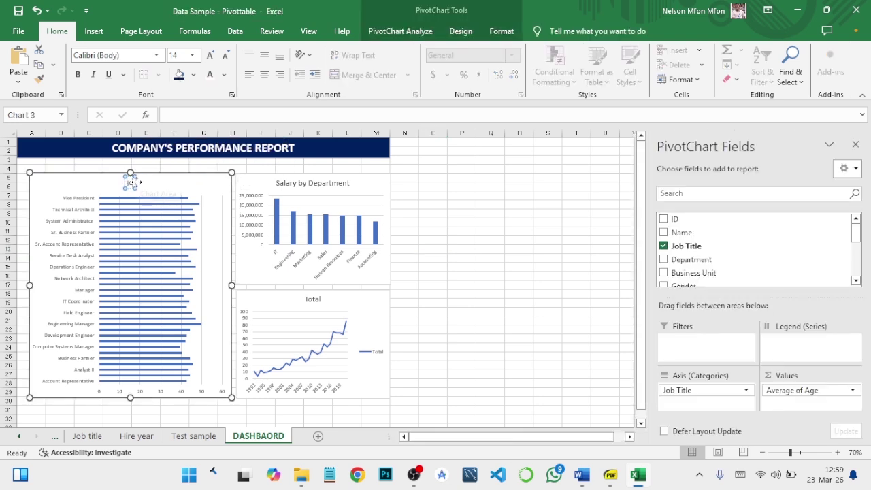
type("Job t")
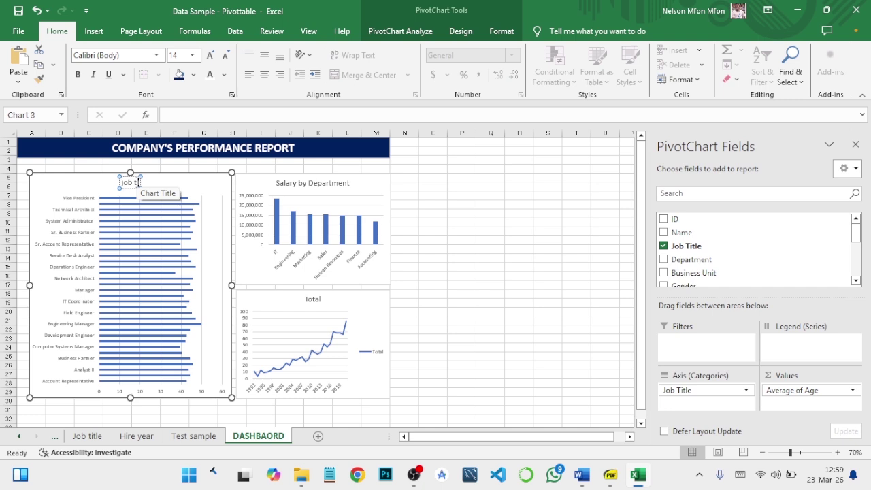
type("itle")
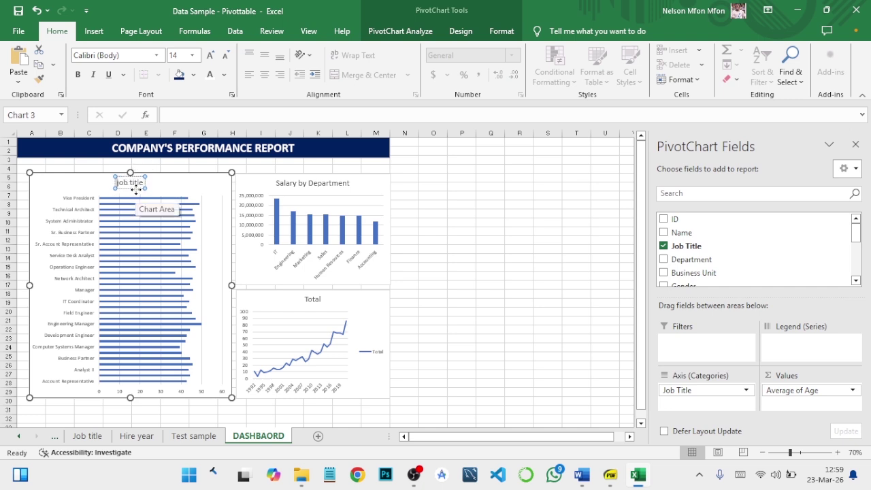
key("ctrl+a")
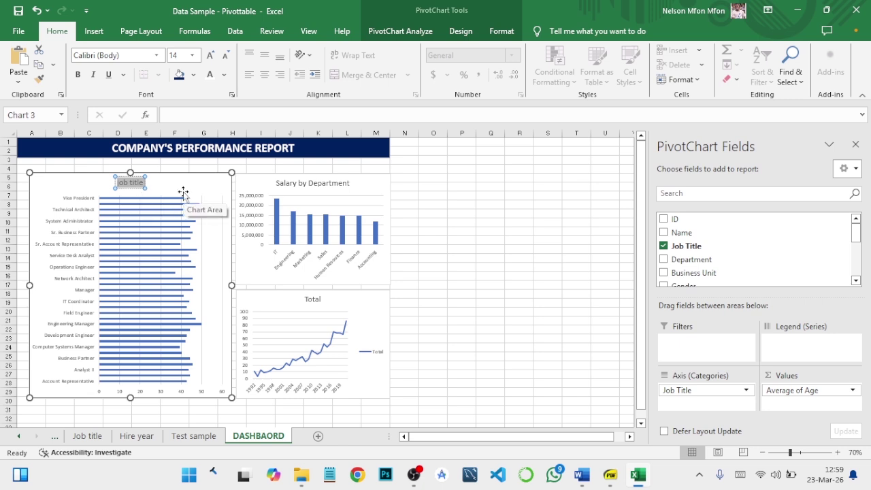
type("age")
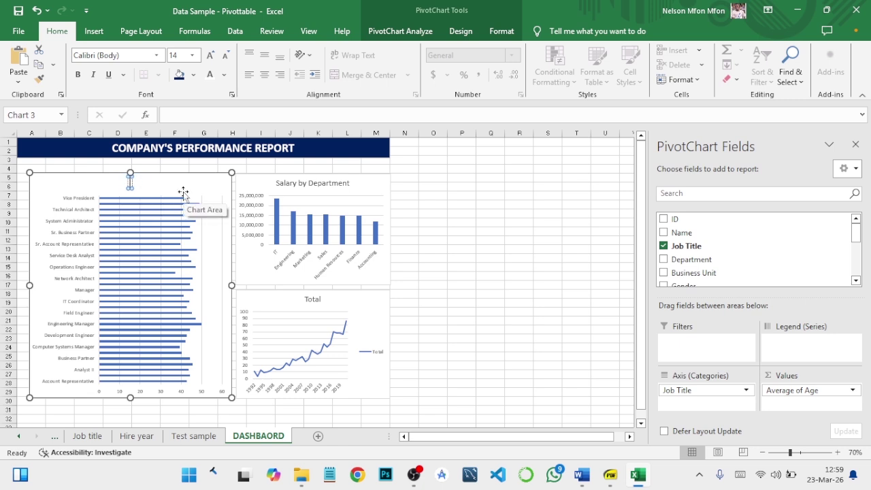
type("rage ag")
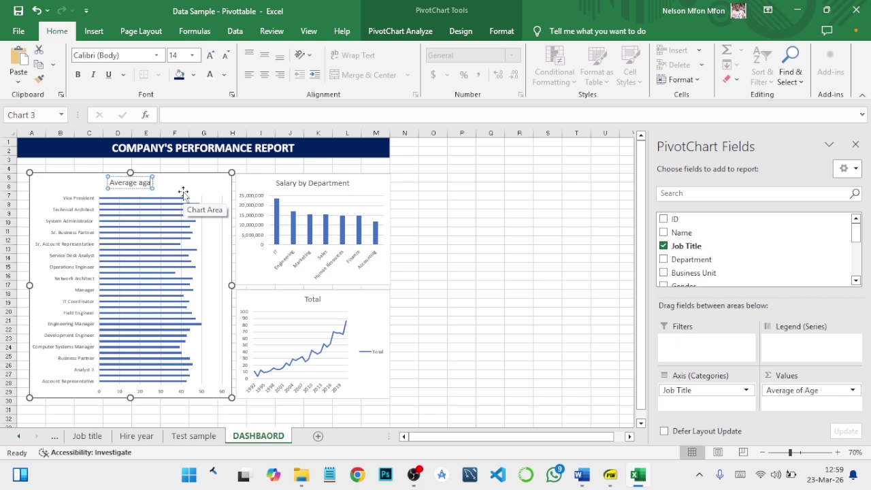
type("e by")
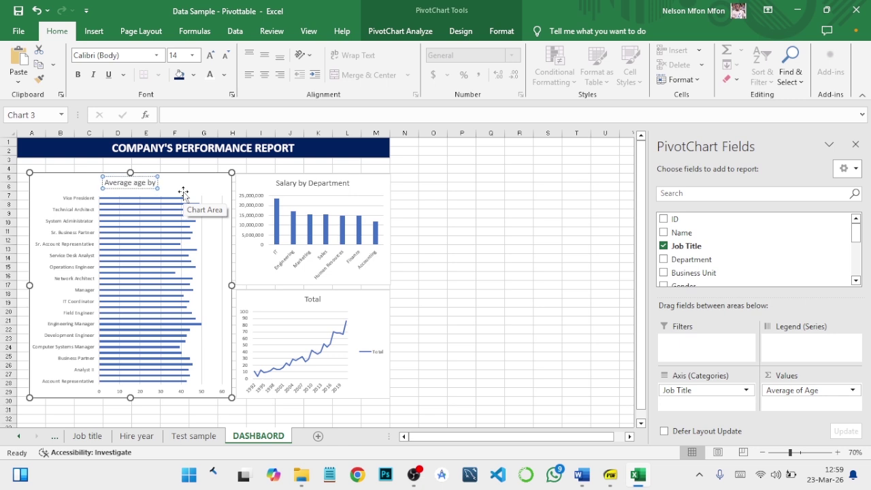
type(" Job")
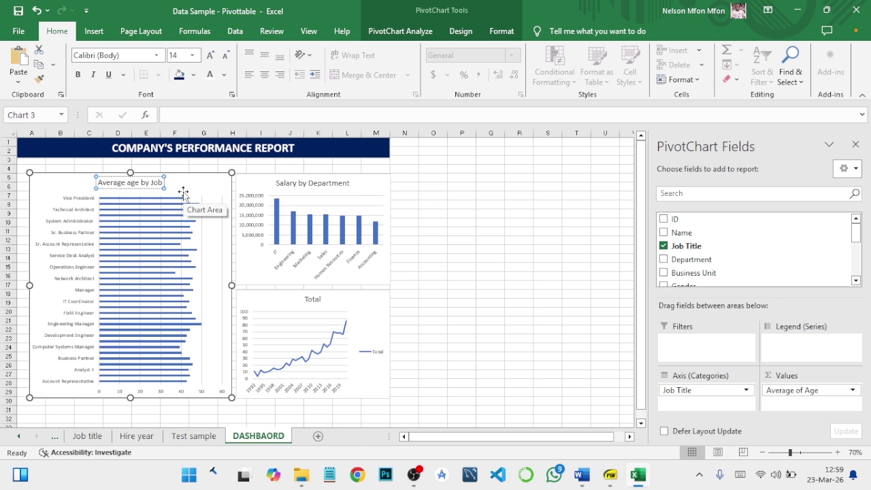
type(" titl")
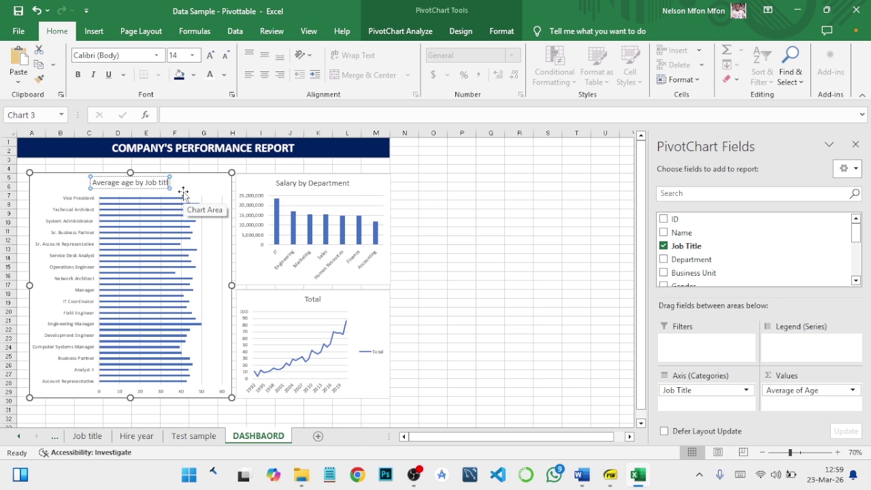
type("e")
key("Return")
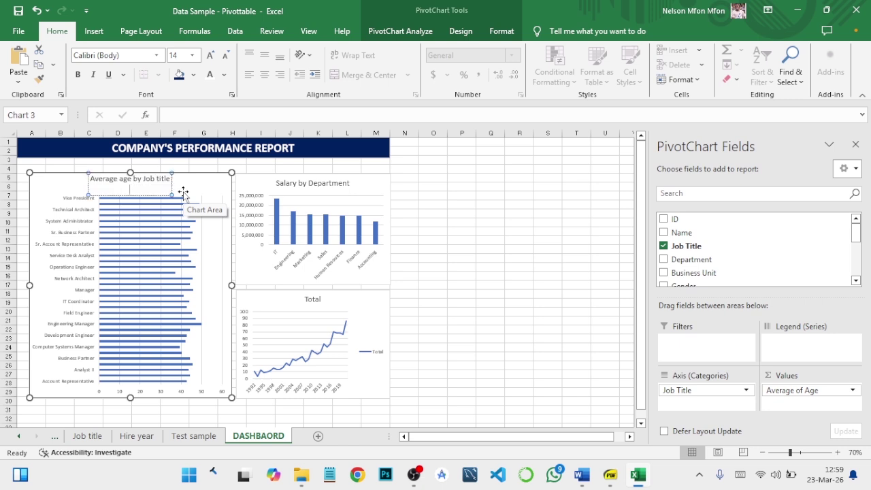
key("BackSpace")
Step: Change the title of the line chart to "Hire date"
left_click(311, 298)
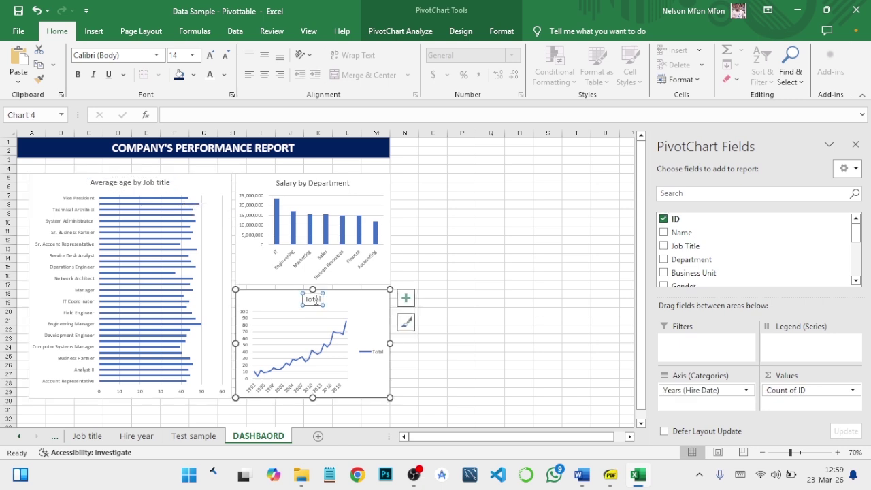
double_click(315, 300)
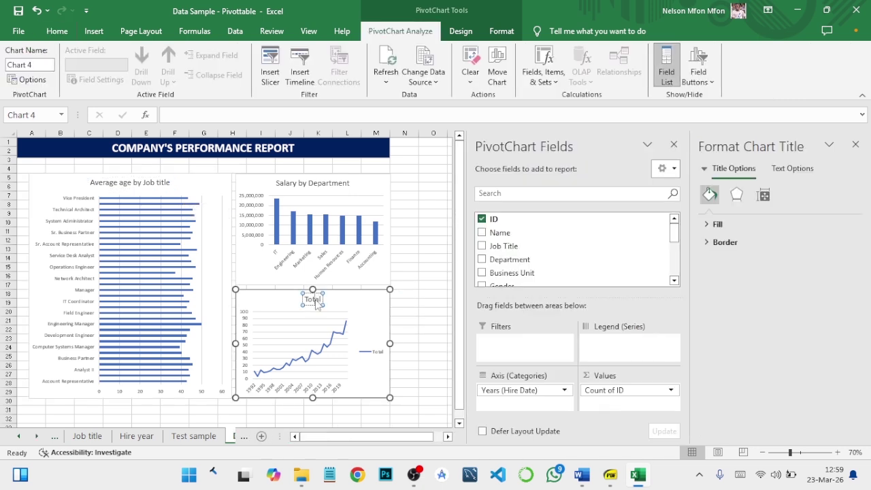
double_click(316, 304)
type("Hire cate")
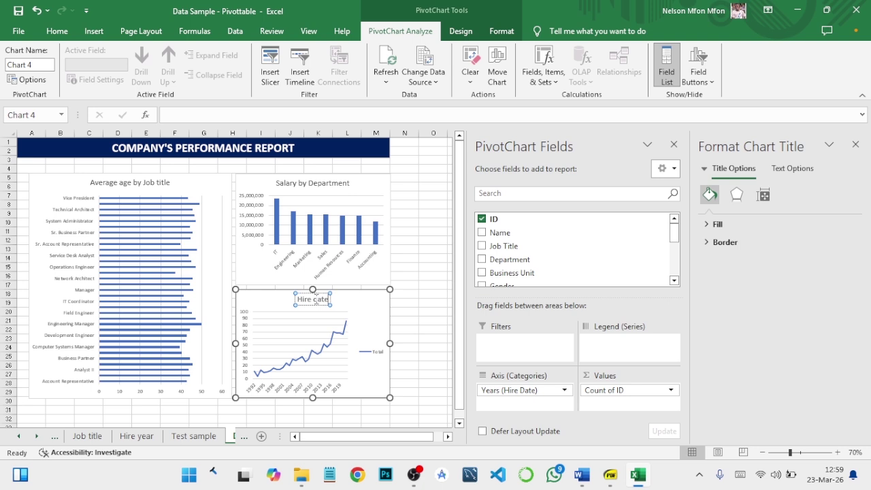
left_click(420, 252)
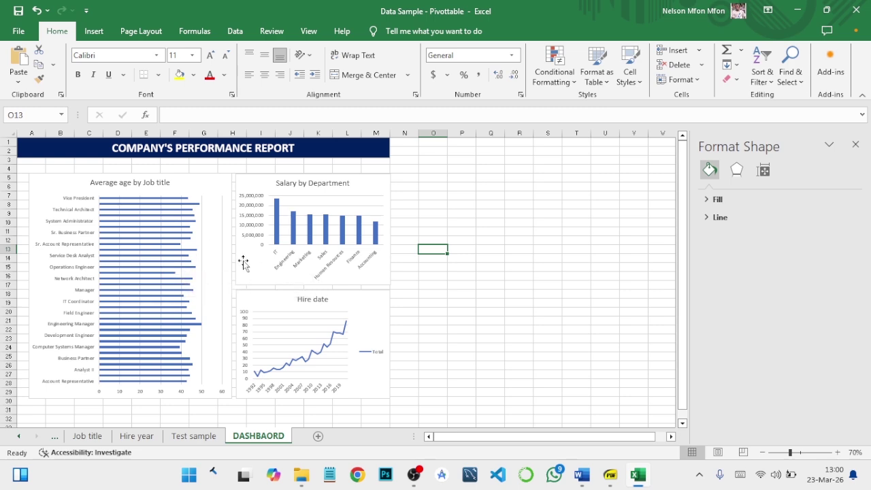
Step: Switch to the DASHBOARD document in Word, review what a typical dashboard contains, and return to the Excel workbook
mouse_move(603, 479)
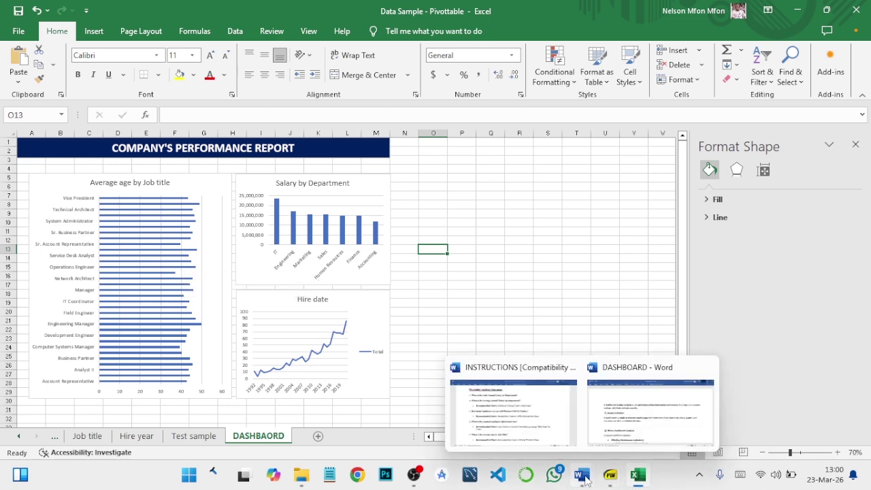
left_click(531, 422)
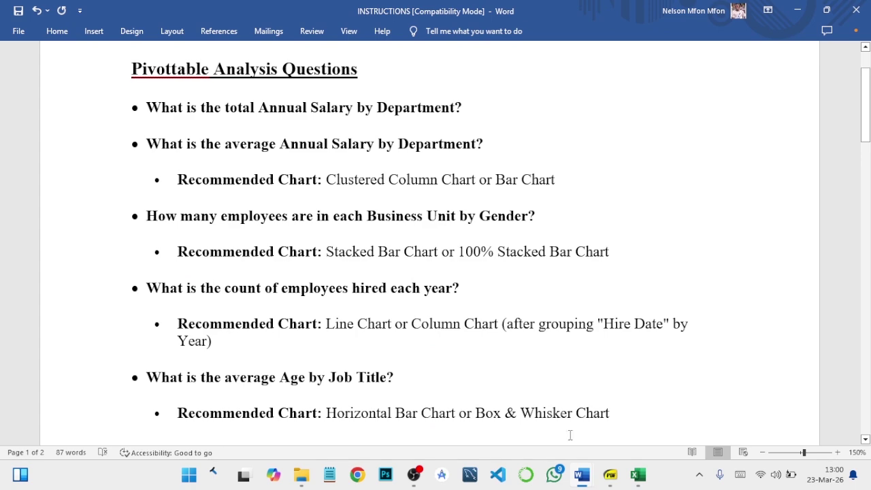
left_click(618, 432)
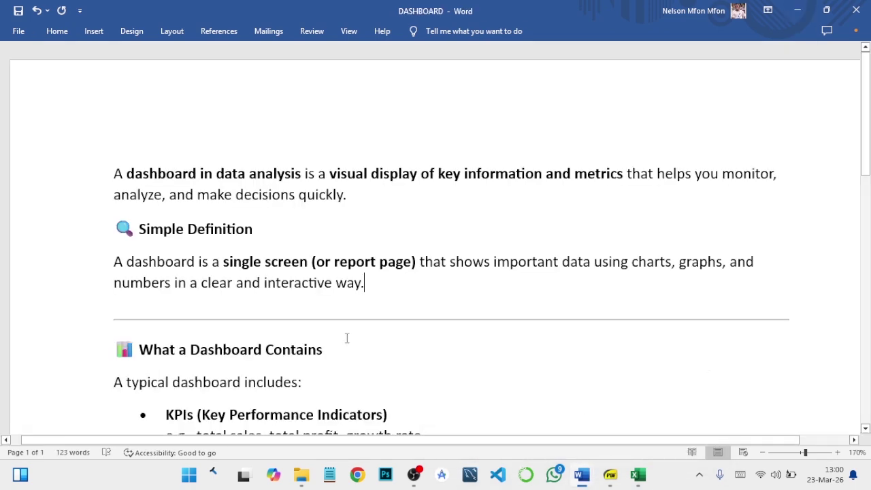
scroll(331, 340, "down", 4)
scroll(331, 341, "down", 3)
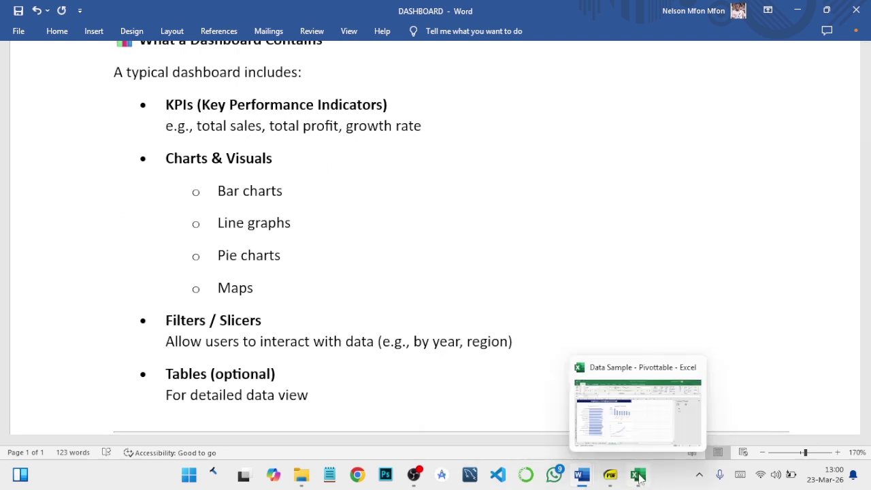
left_click(629, 409)
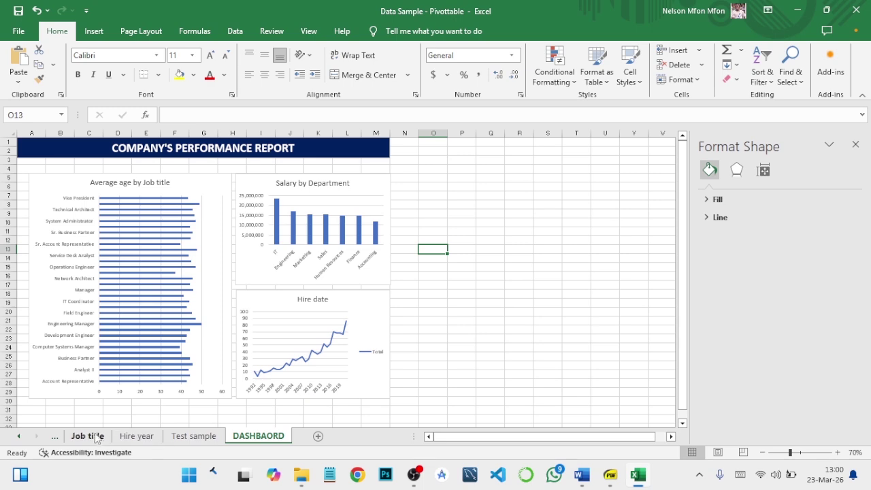
Step: Insert Department and Gender slicers for the average age pivot table on the Job title sheet
left_click(88, 437)
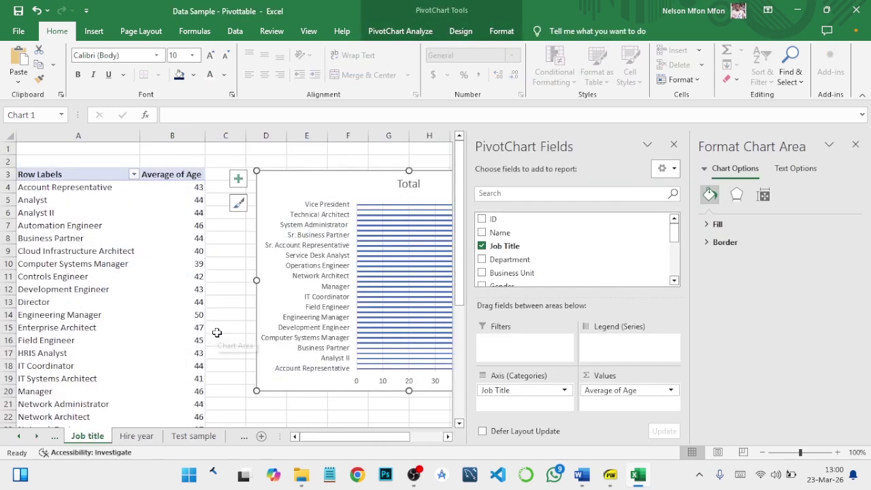
left_click(219, 331)
left_click(161, 317)
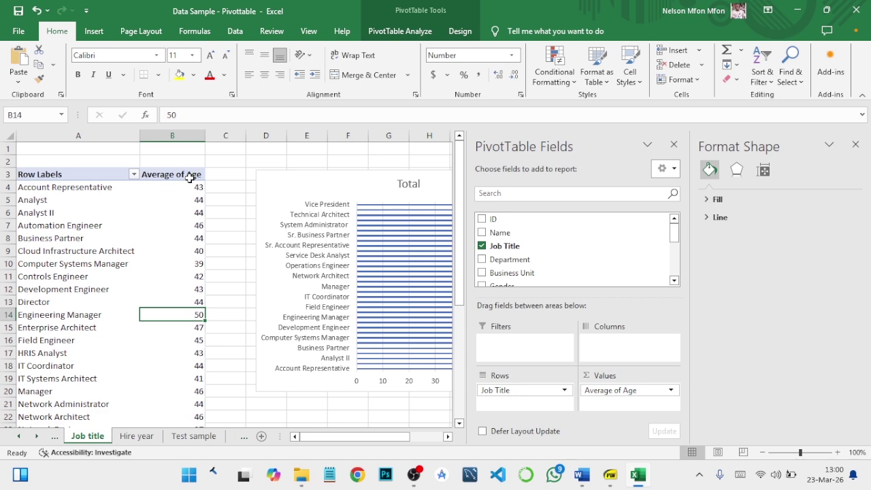
left_click(213, 439)
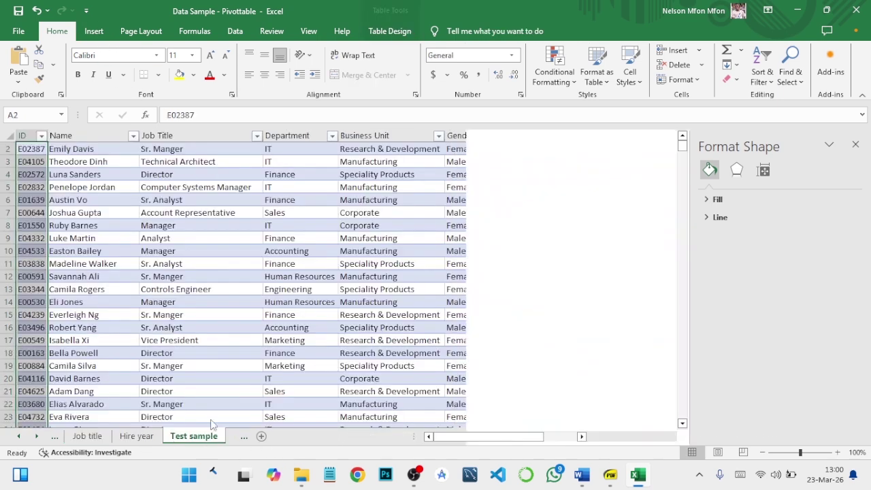
left_click(87, 436)
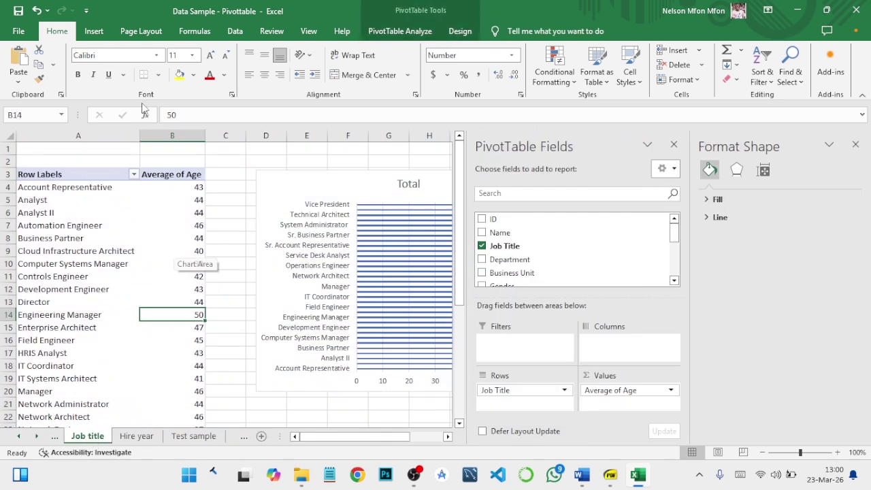
left_click(94, 30)
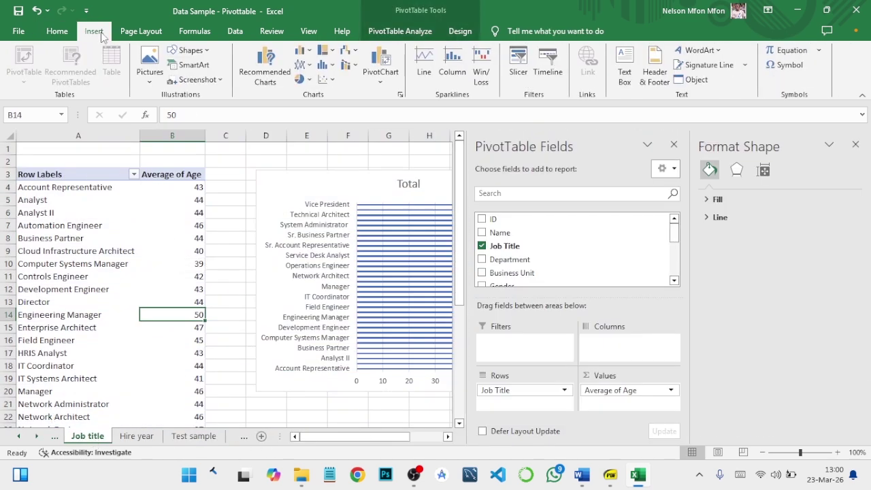
left_click(520, 62)
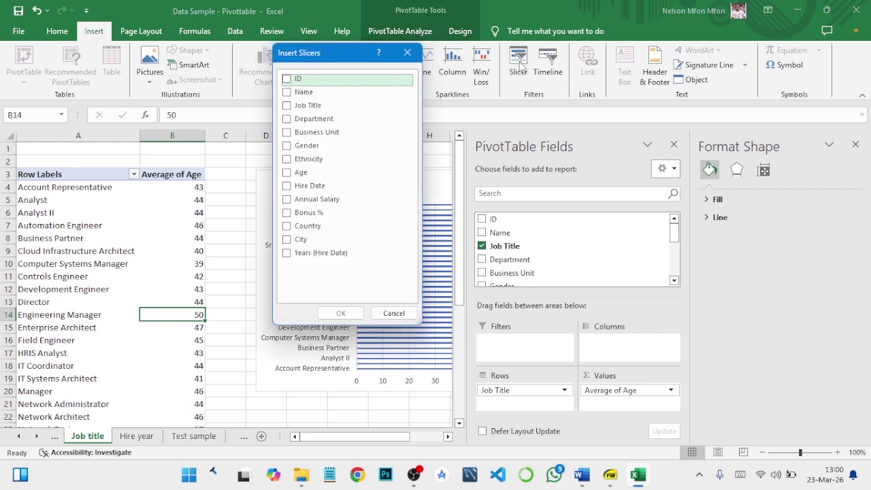
left_click(288, 121)
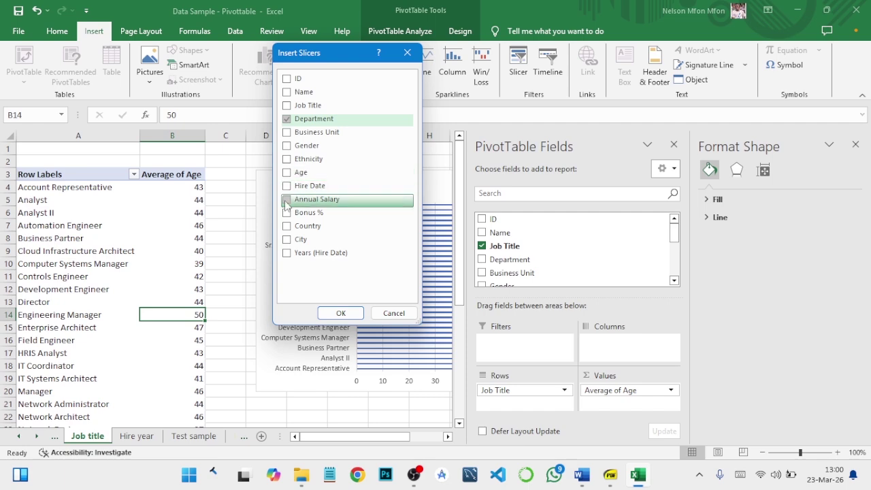
left_click(287, 147)
left_click(340, 313)
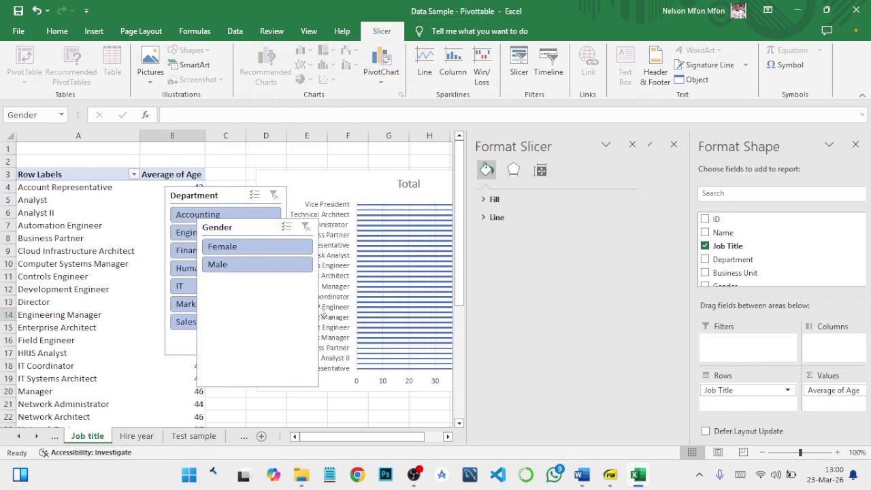
Step: Copy the Department and Gender slicers from the Job title sheet onto the DASHBAORD sheet
left_click(231, 196)
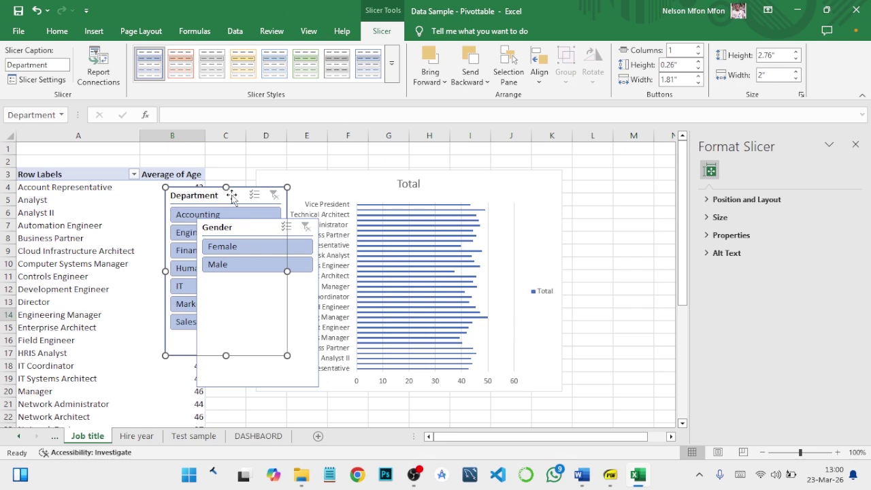
left_click(246, 229, "ctrl")
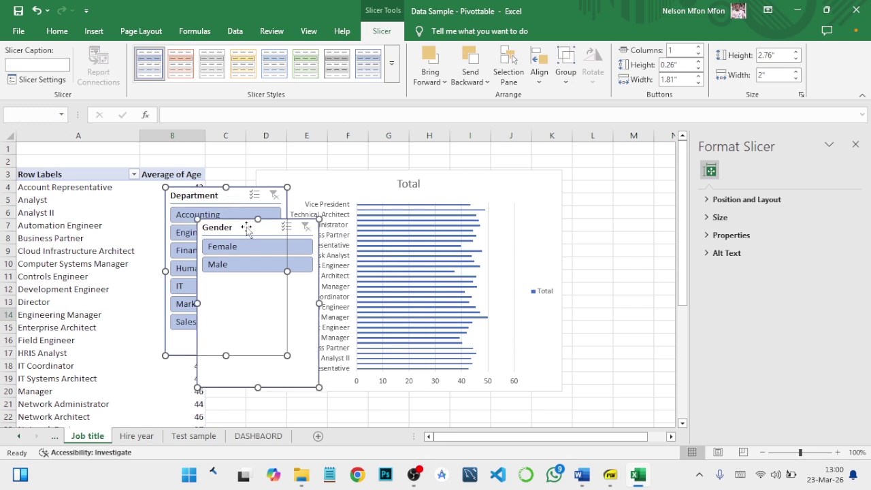
left_click(258, 436)
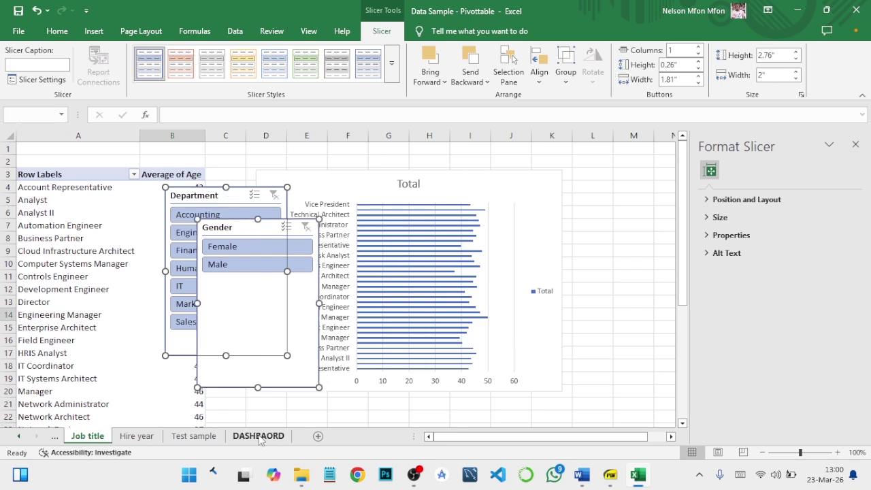
left_click(473, 287)
key("ctrl+v")
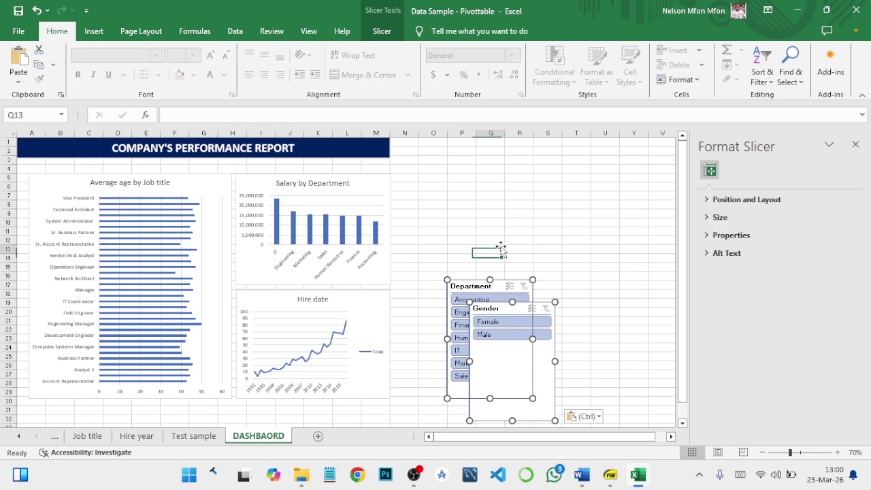
Step: Fit the Gender slicer directly beneath the banner across its full width, with 2 button columns and a size of about 0.73" by 8.71"
left_click(497, 310)
left_click_drag(511, 309, 223, 164)
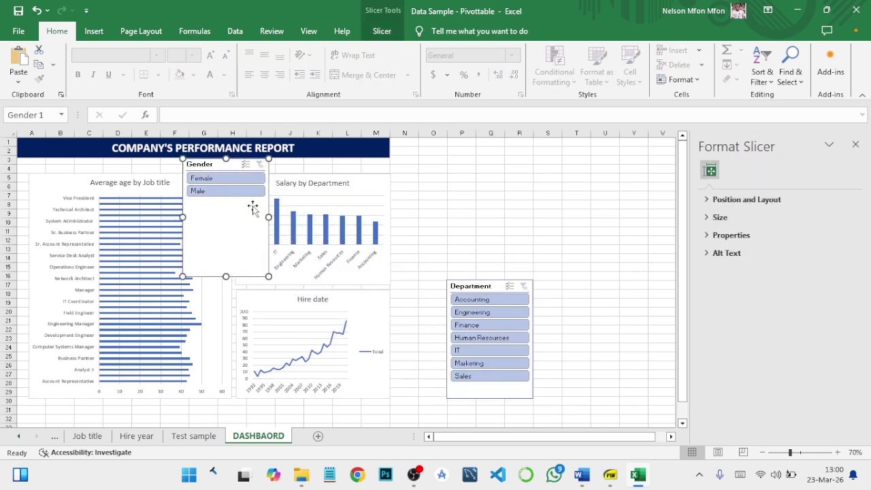
left_click(382, 31)
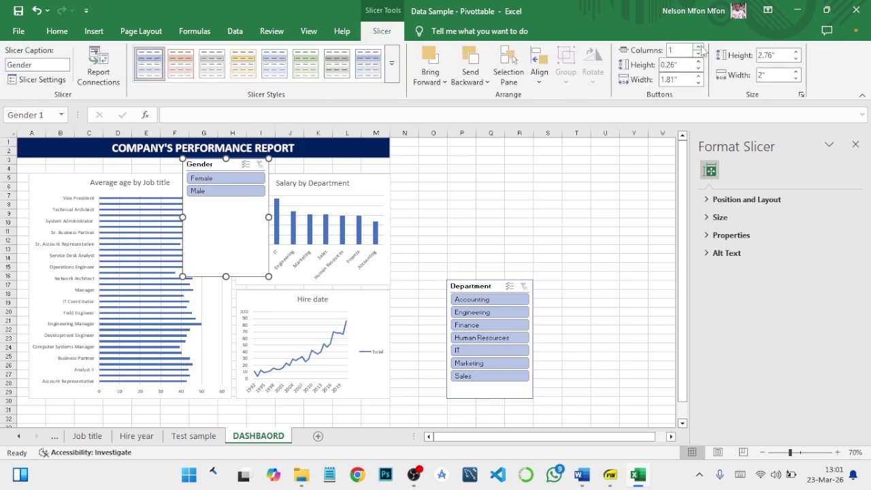
left_click(698, 48)
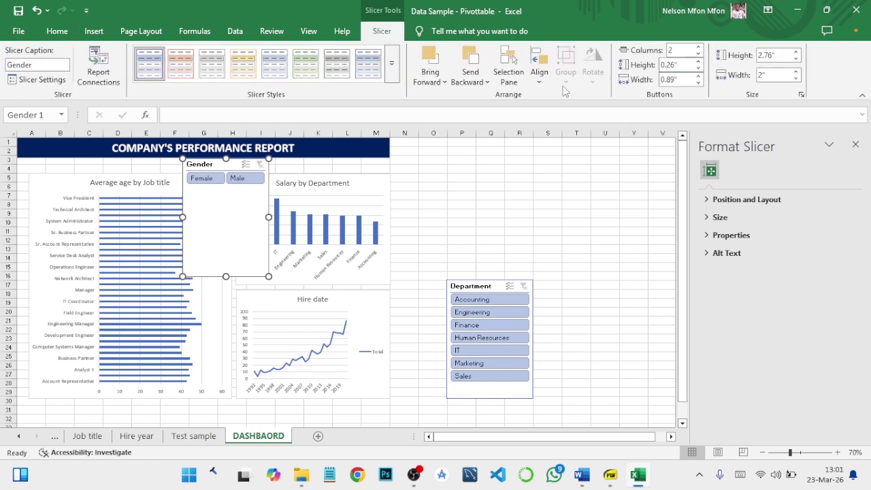
left_click_drag(225, 276, 390, 178)
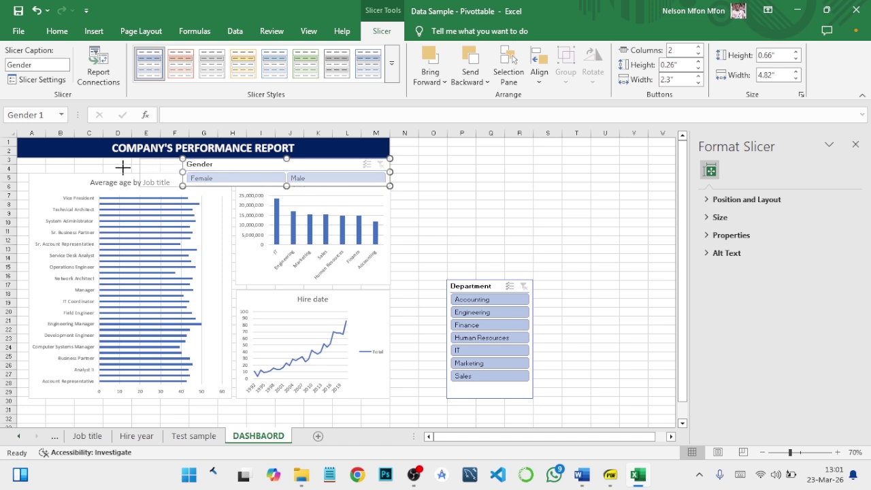
left_click_drag(122, 167, 17, 172)
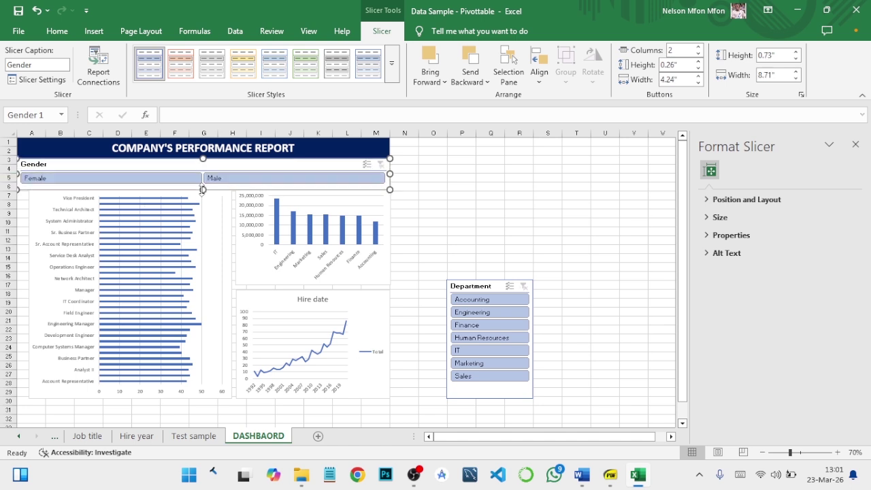
Step: Select all three dashboard charts and move them down together until they sit just below the Gender slicer
left_click(220, 225)
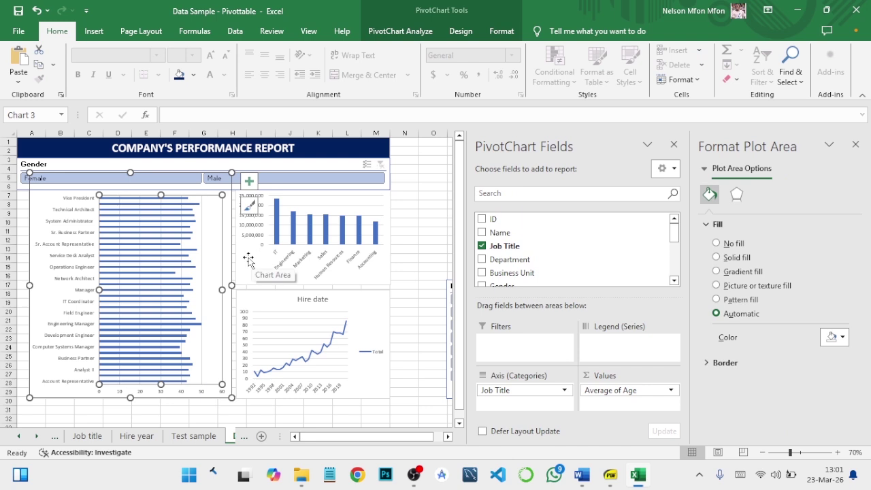
left_click(237, 254)
left_click(227, 253)
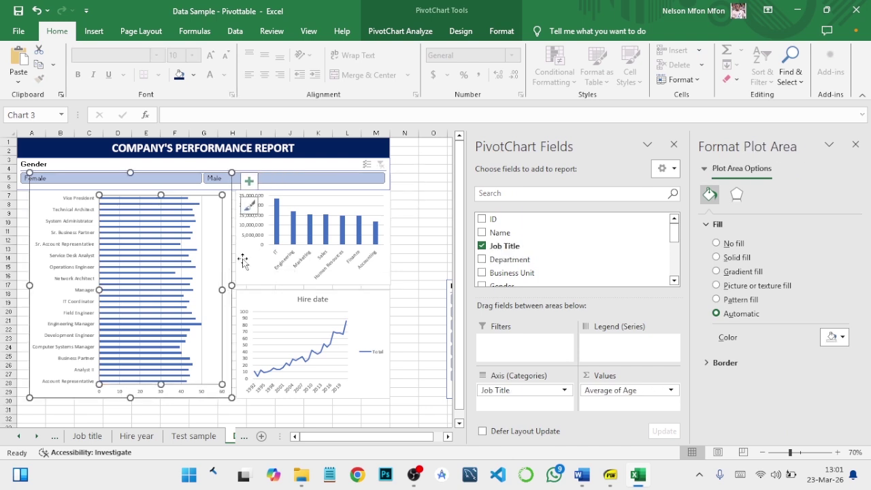
left_click(237, 261, "ctrl")
left_click(365, 302, "ctrl")
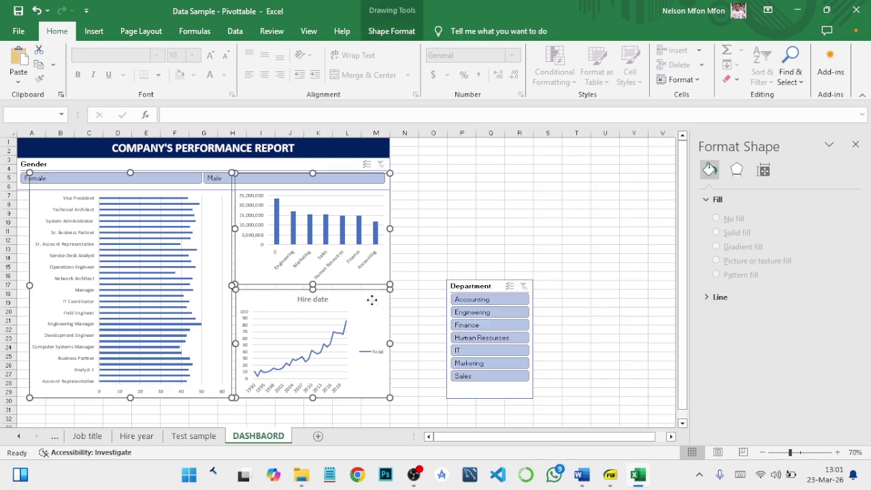
key("Down")
key("Down")
key("Down")
key("Down")
key("Down")
key("Down")
key("Down")
key("Down")
key("Down")
key("Down")
key("Down")
key("Down")
key("Down")
key("Down")
key("Down")
key("Down")
key("Down")
key("Down")
key("Down")
key("Down")
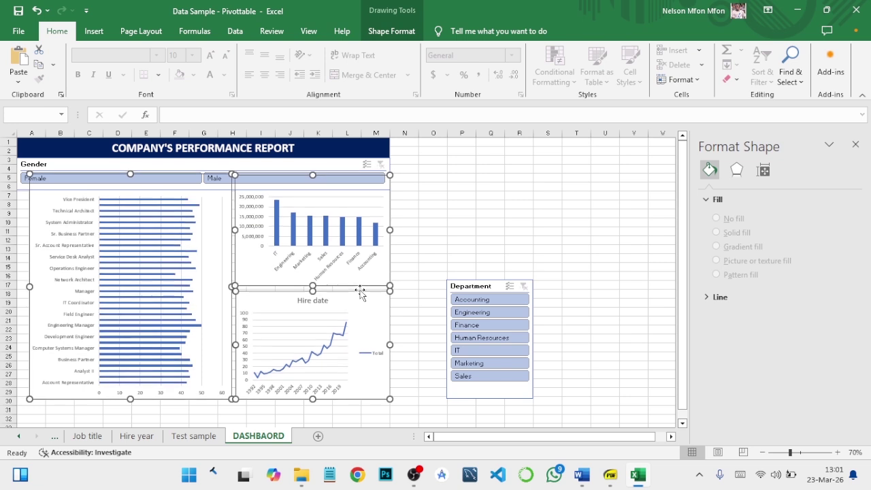
key("Up")
key("Up")
key("Up")
key("Up")
key("Up")
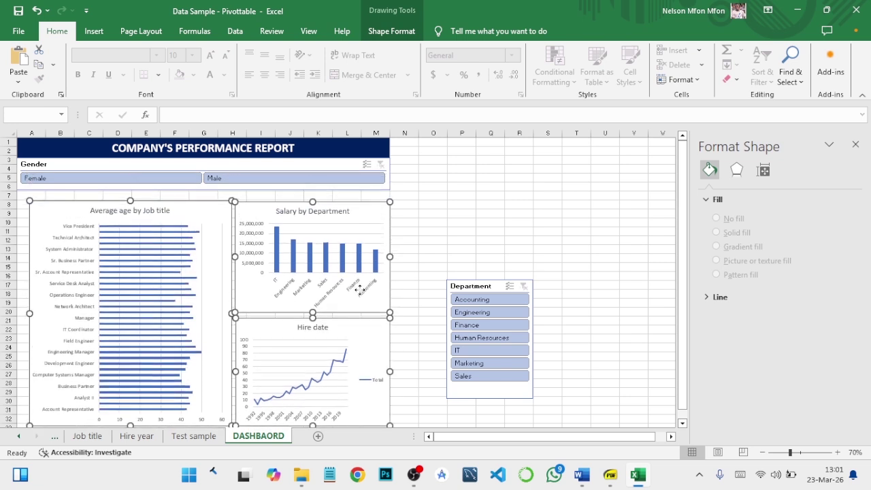
key("Up")
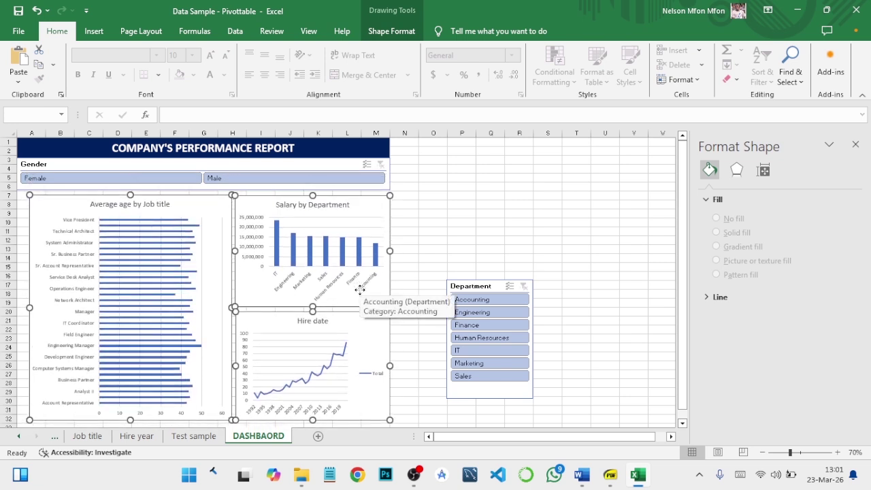
key("Up")
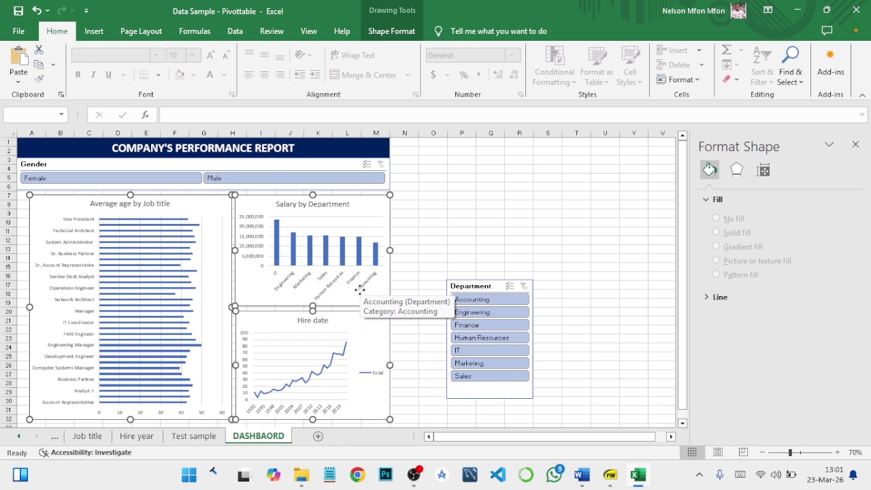
Step: Shift the three selected charts right to start in column C, leaving columns A and B free
key("Right")
key("Right")
key("Right")
key("Right")
key("Right")
key("Right")
key("Right")
key("Right")
key("Right")
key("Right")
key("Right")
key("Right")
key("Right")
key("Right")
key("Right")
key("Right")
key("Right")
key("Right")
key("Right")
key("Right")
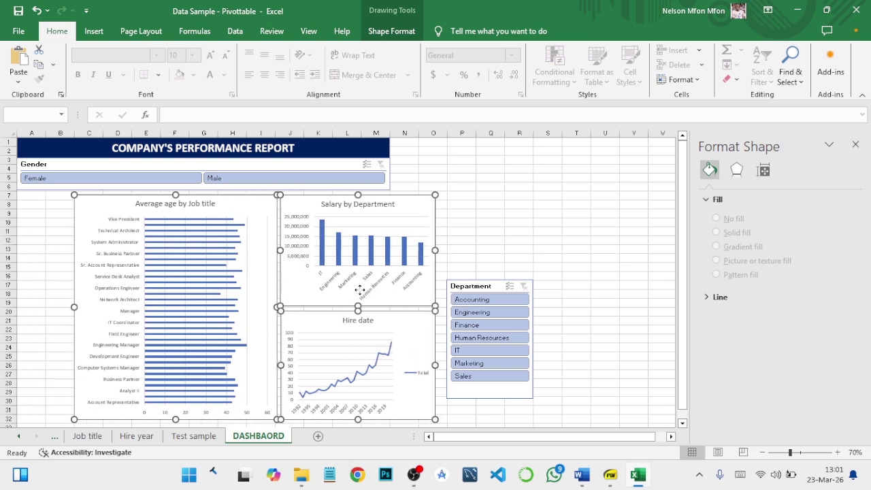
key("Right")
key("Right")
key("Right")
key("Right")
key("Right")
key("Right")
key("Right")
key("Right")
key("Right")
key("Right")
key("Right")
key("Right")
key("Right")
key("Right")
key("Right")
key("Left")
key("Left")
key("Left")
key("Left")
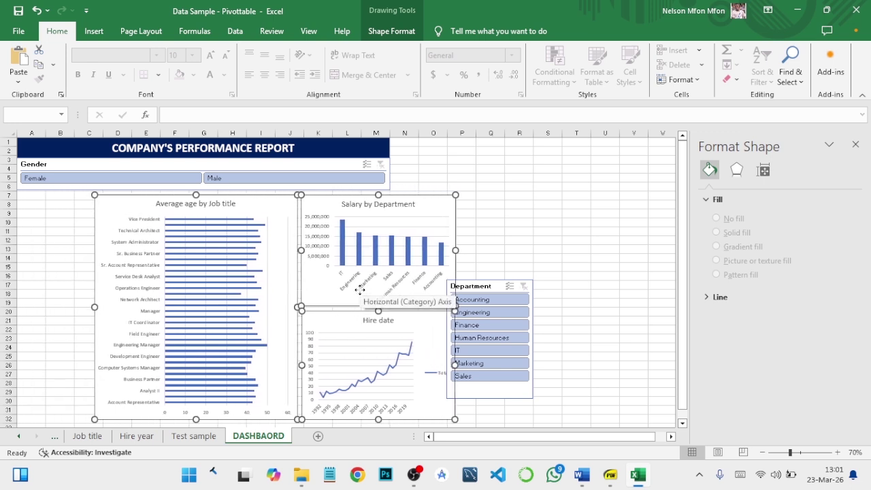
key("Left")
key("Left")
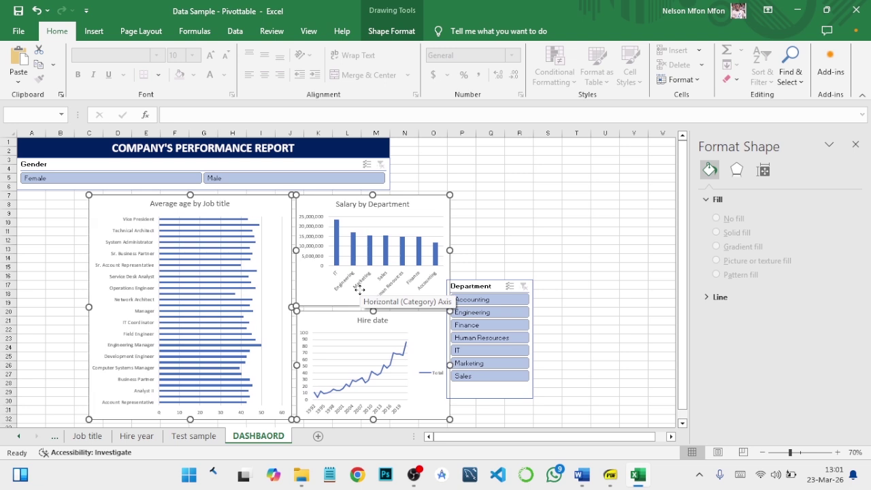
Step: Move the Department slicer below the Gender slicer and narrow it to fit the space beside the job title chart
left_click(473, 287)
left_click_drag(497, 289, 41, 203)
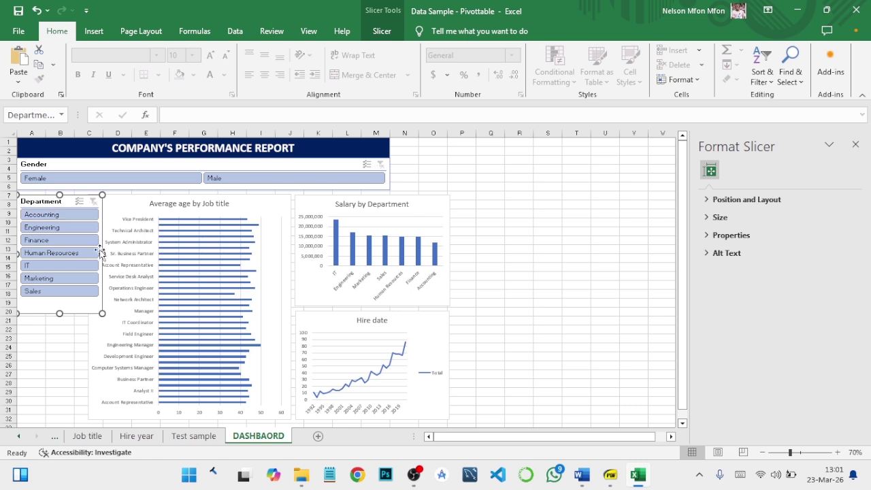
left_click_drag(102, 253, 83, 251)
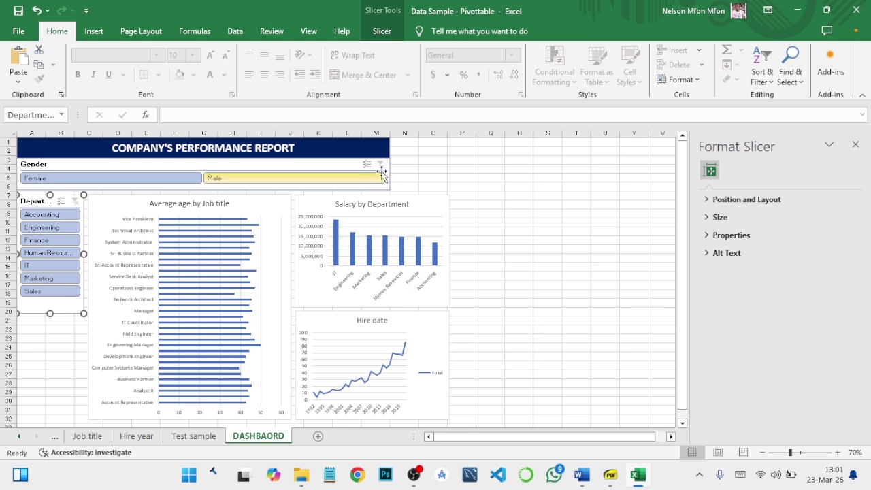
Step: Widen the title banner and the Gender slicer through column O to match the charts' outer edge, and close the formatting pane
left_click(378, 147)
left_click_drag(390, 147, 448, 155)
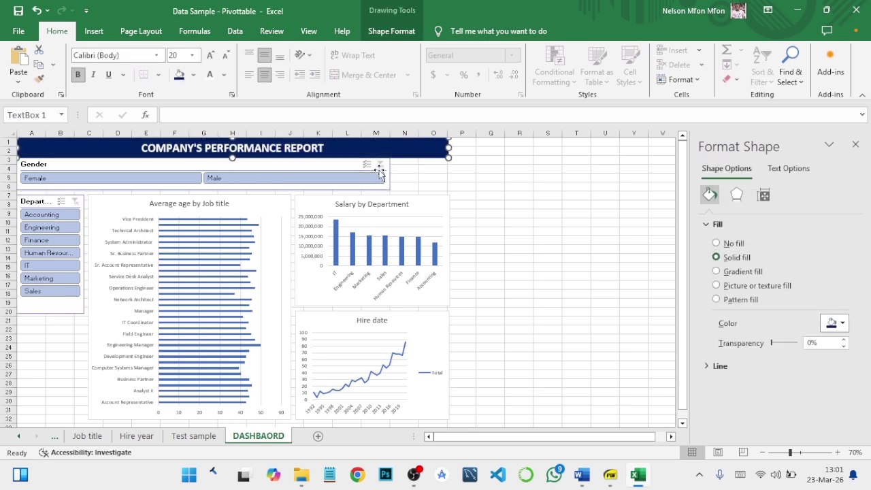
left_click(344, 165)
left_click_drag(390, 173, 446, 176)
left_click(484, 186)
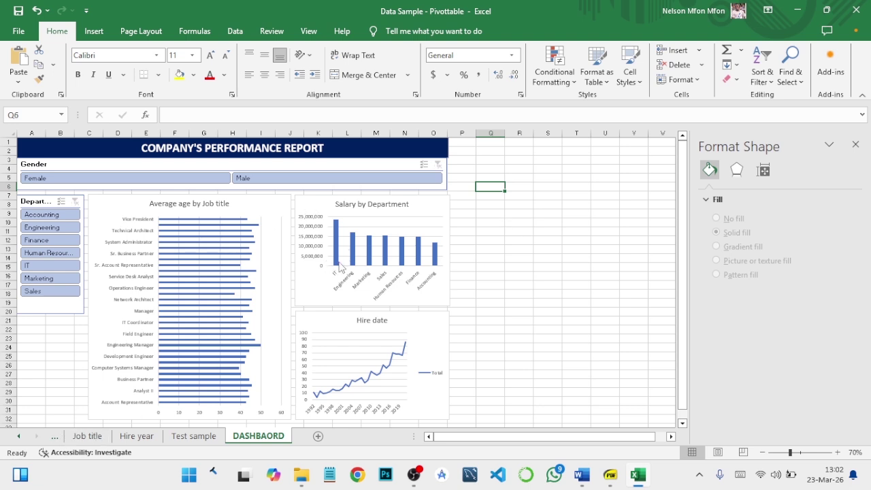
left_click(855, 144)
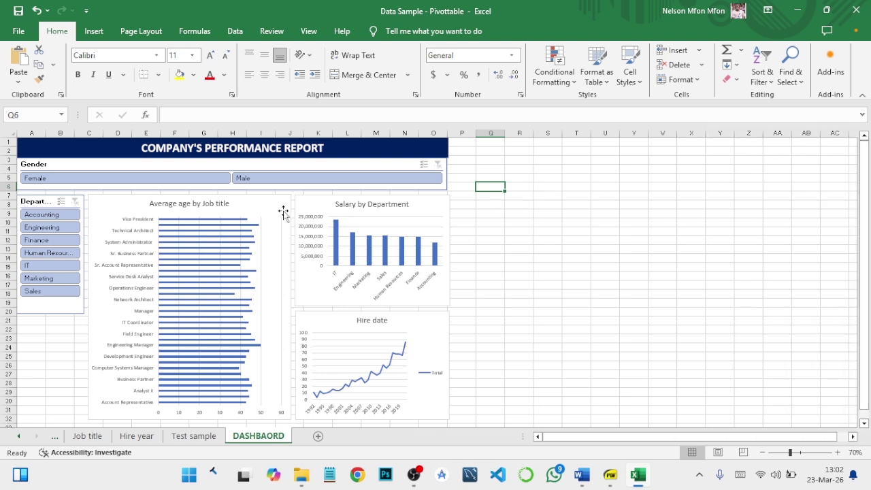
Step: Test the dashboard slicers by filtering on Female, Male and the Engineering department, clearing each slicer's filter
left_click(160, 180)
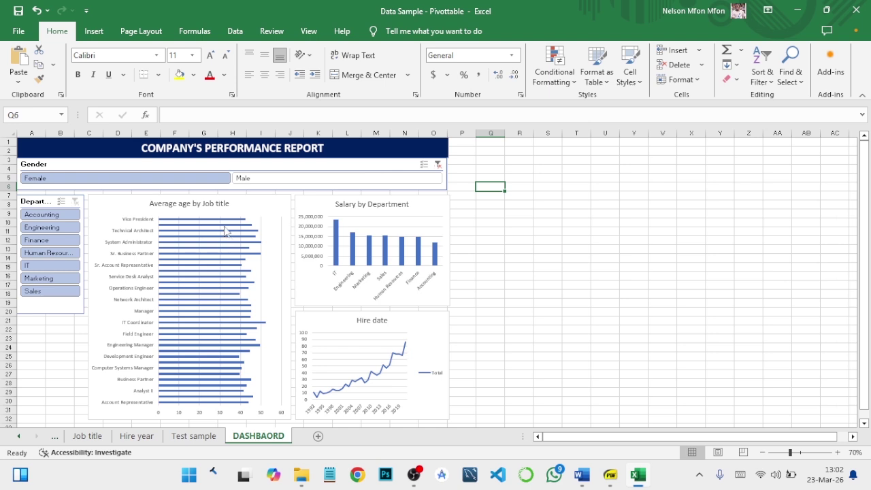
left_click(263, 181)
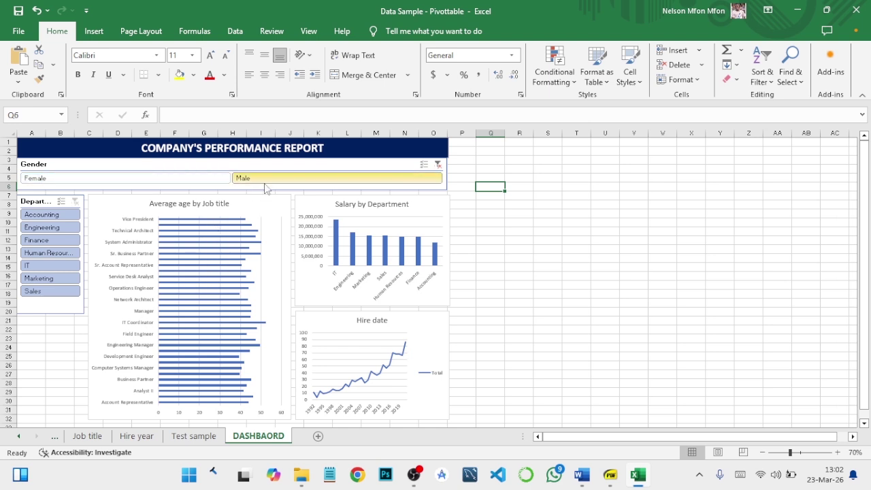
left_click(436, 165)
left_click(55, 228)
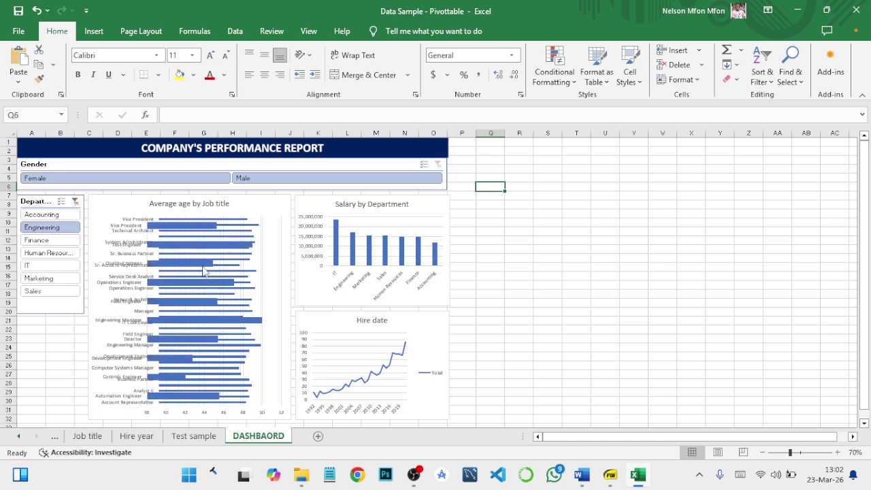
left_click(75, 202)
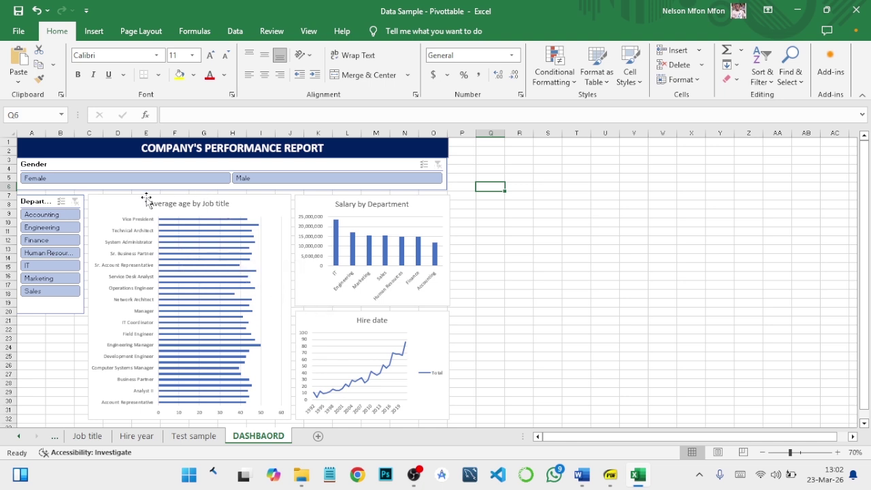
left_click(95, 439)
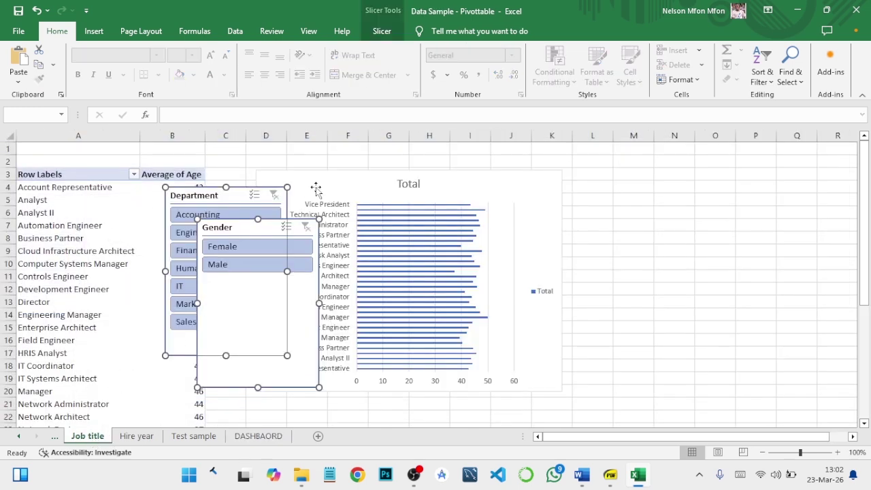
left_click(316, 188)
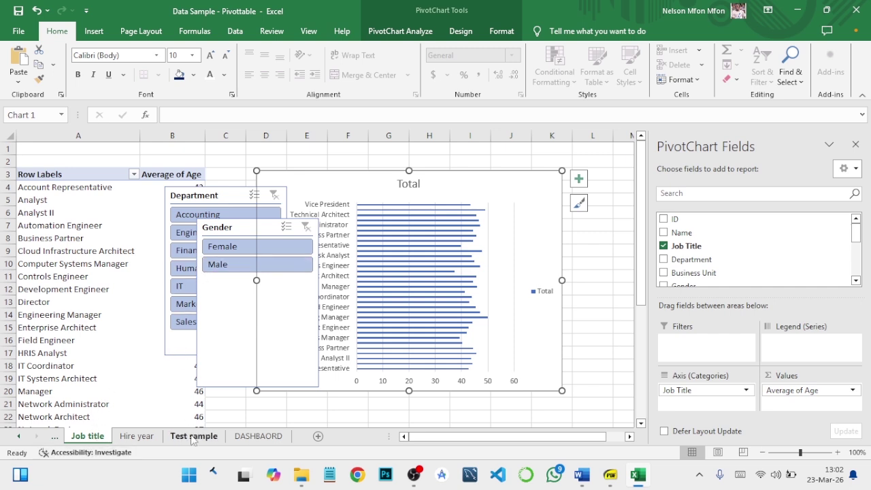
left_click(258, 436)
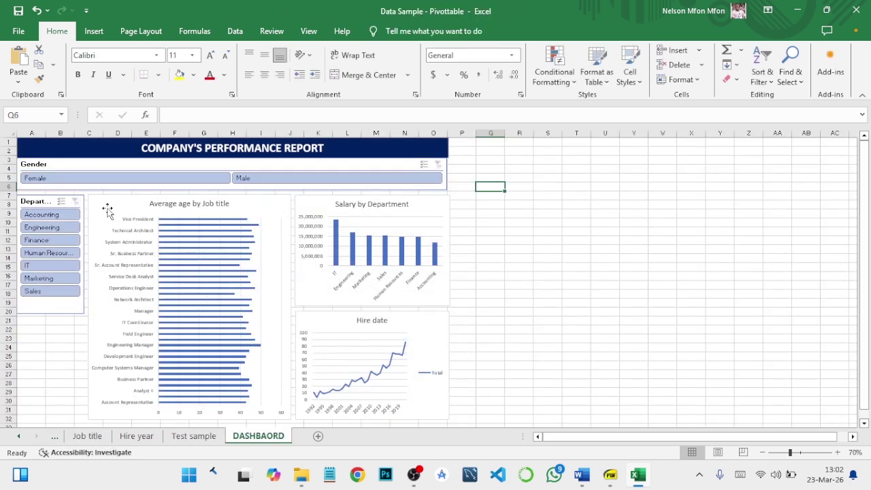
Step: Connect the Gender slicer to PivotTable3 on the Hire year sheet and PivotTable1 on the Salary by Dept. sheet as well
left_click(133, 165)
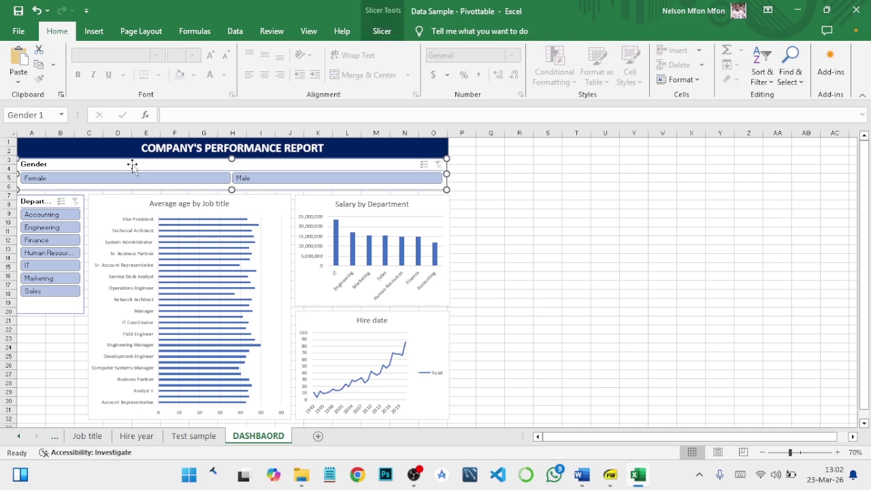
right_click(133, 164)
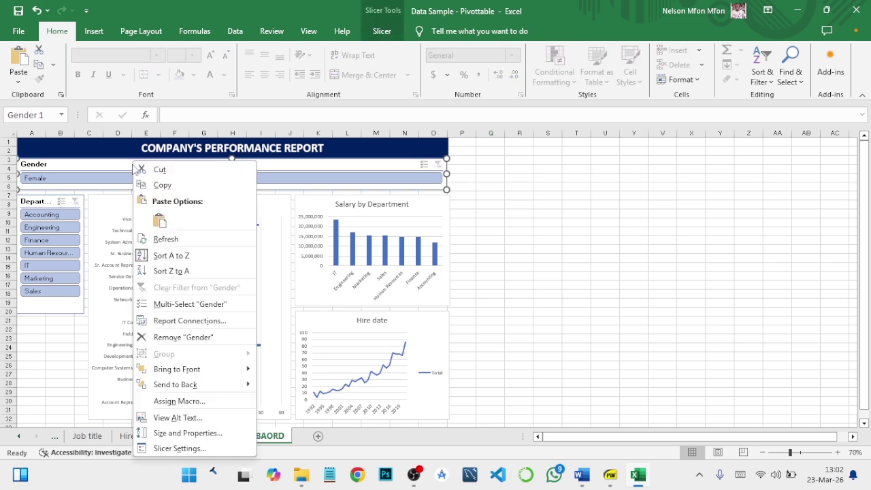
left_click(189, 320)
left_click(86, 330)
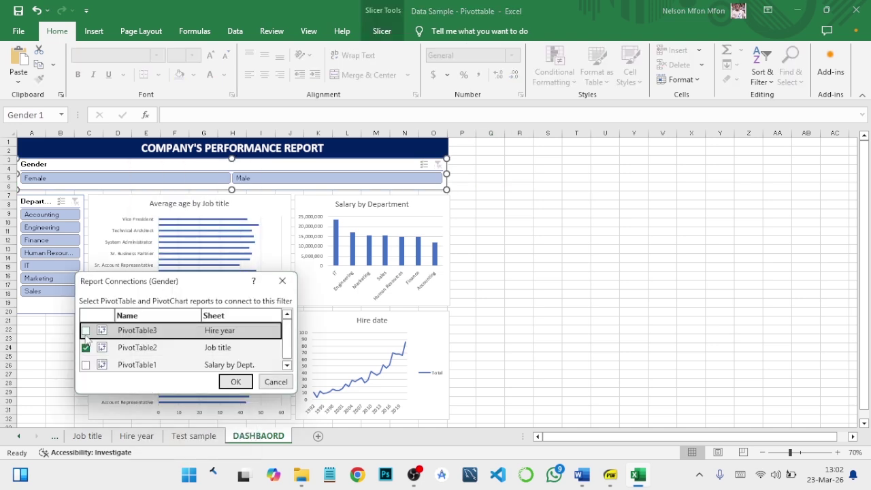
left_click(85, 365)
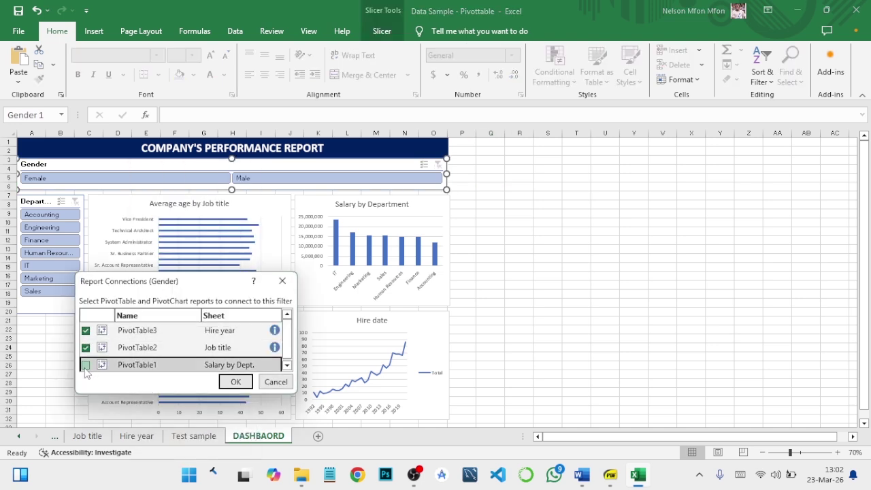
left_click(236, 382)
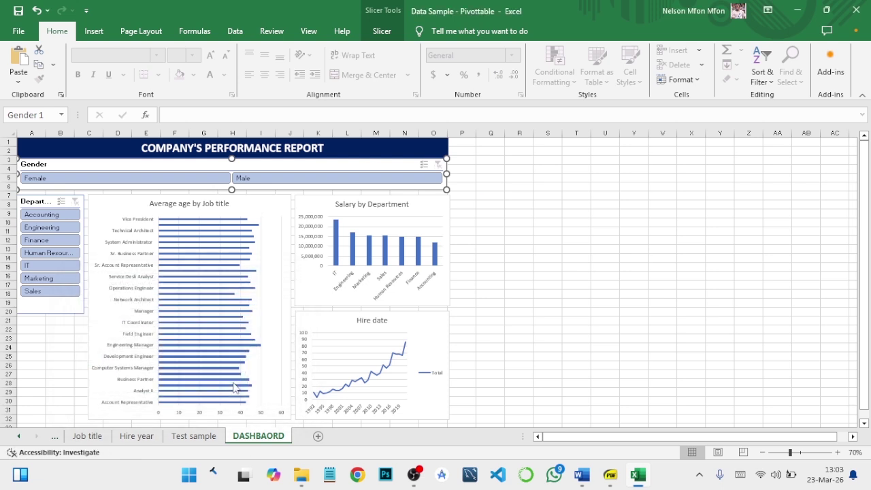
Step: Connect the Department slicer to the Hire year and Salary by Dept. pivot tables too, and deselect the slicer
left_click(49, 201)
right_click(49, 203)
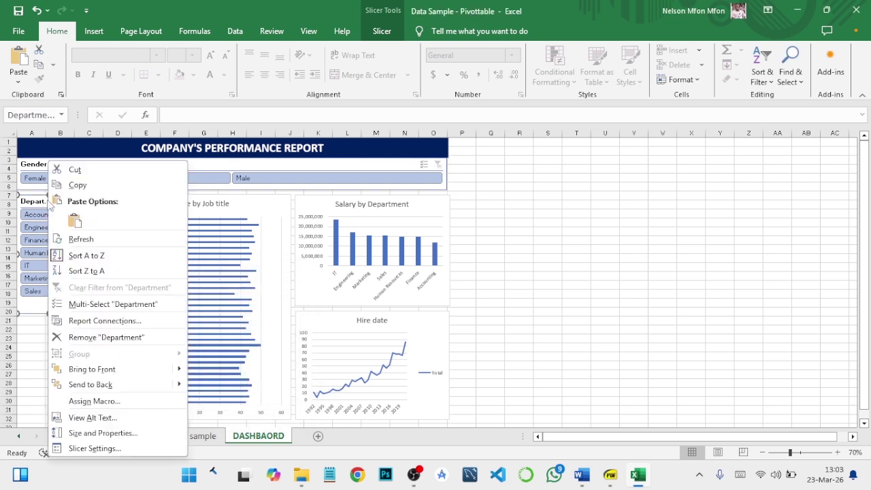
left_click(89, 321)
left_click(16, 328)
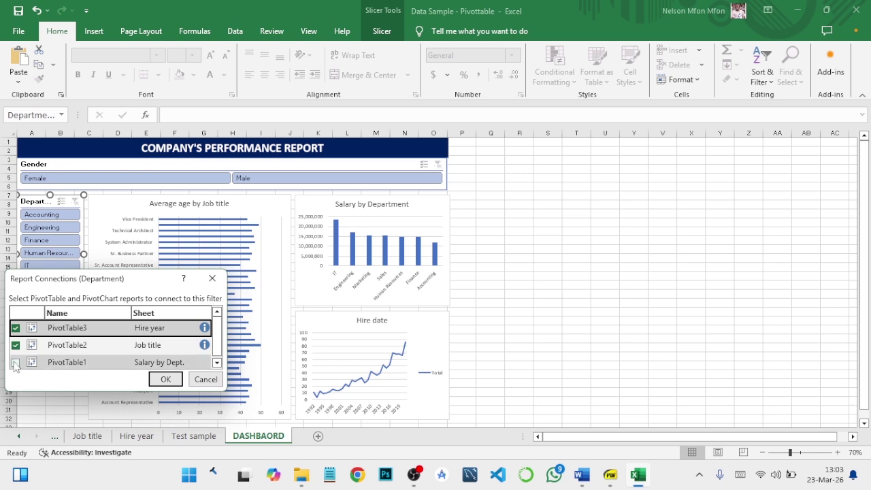
left_click(16, 362)
left_click(166, 379)
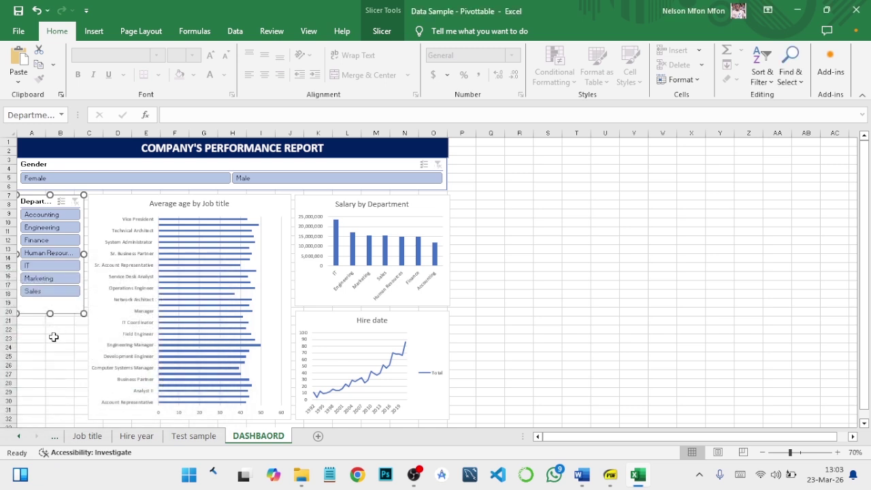
left_click(54, 337)
Step: Test the connected slicers by filtering on Female, Male and the Accounting department, and clear both filters
left_click(102, 177)
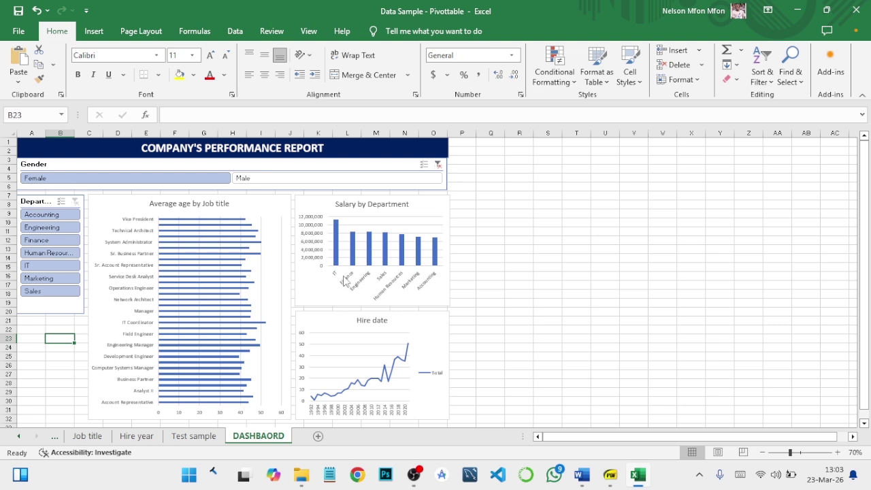
left_click(356, 178)
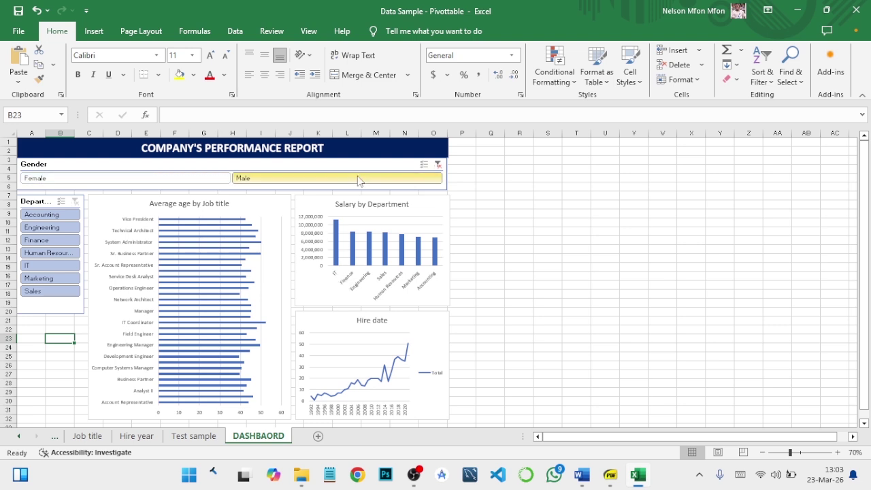
left_click(68, 216)
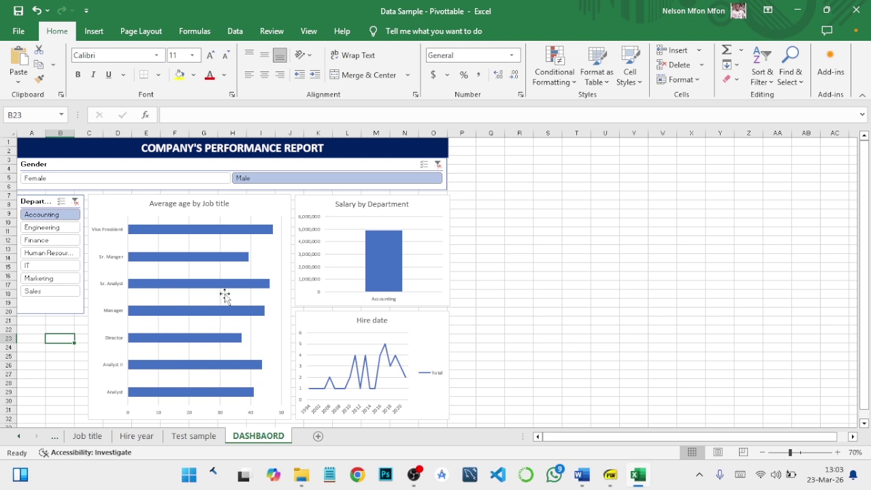
left_click(75, 201)
left_click(439, 164)
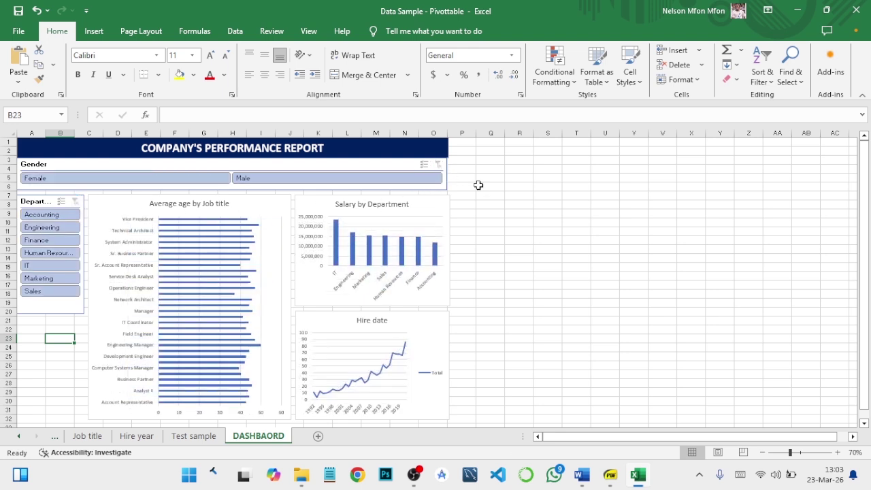
left_click(479, 185)
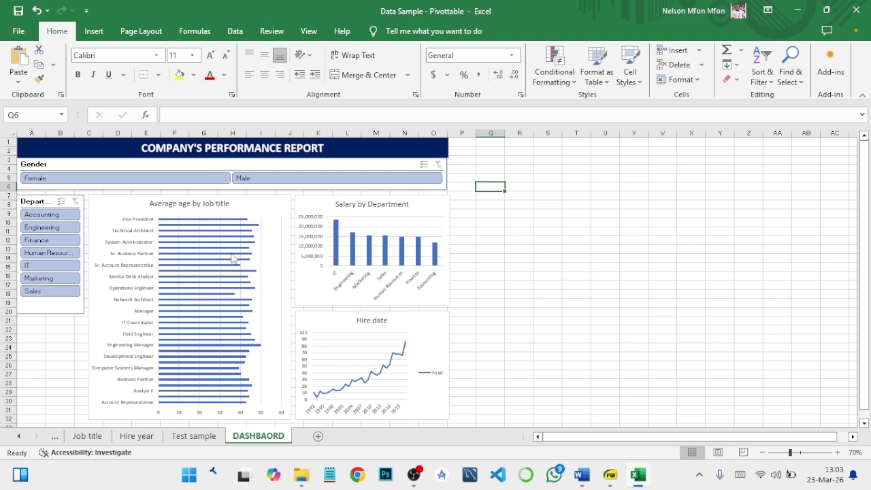
Step: Hide the gridlines on the dashboard sheet
mouse_move(232, 257)
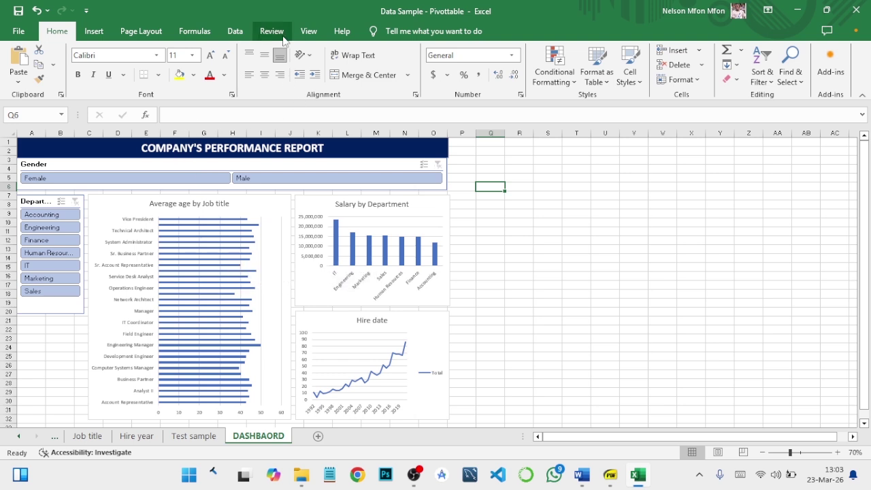
left_click(308, 31)
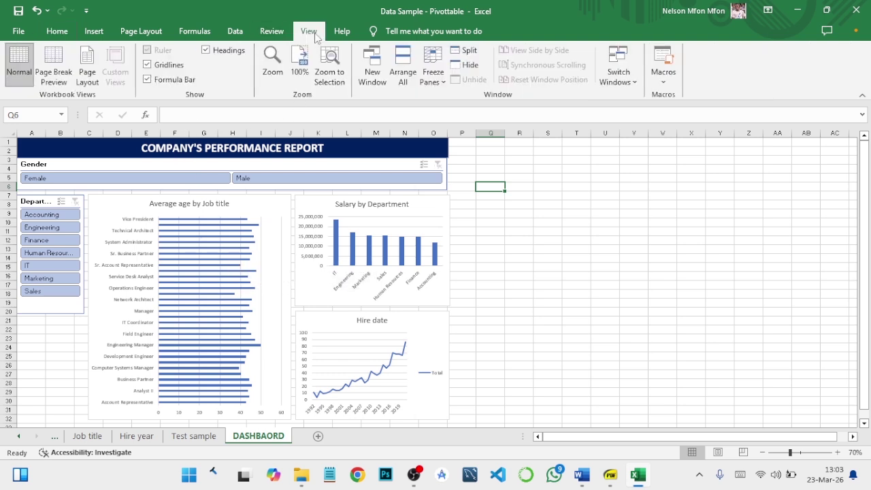
left_click(147, 65)
left_click(70, 341)
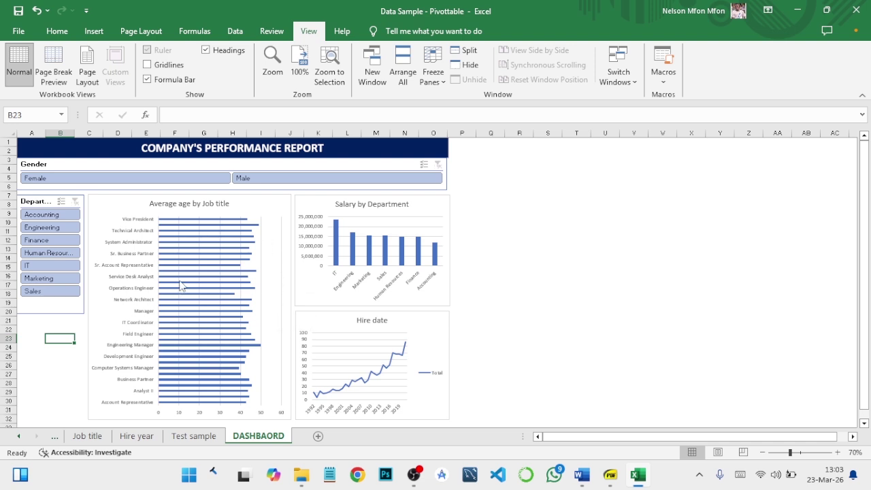
mouse_move(181, 285)
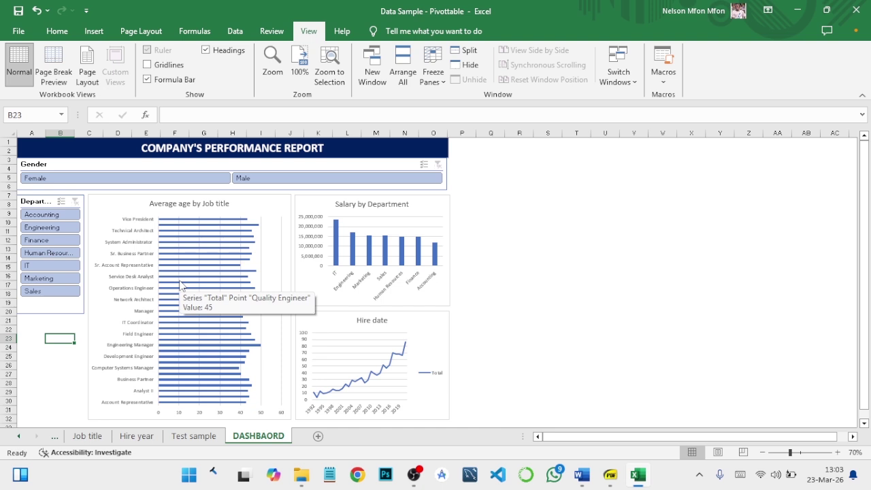
Step: Widen the Gender slicer slightly so its outer edge lines up with the banner and charts, and deselect it
left_click(401, 164)
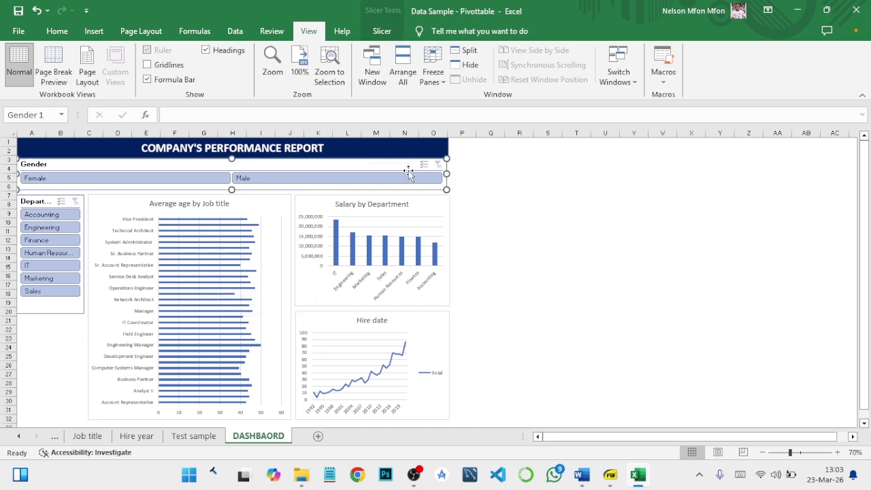
left_click_drag(448, 170, 451, 175)
left_click(459, 189)
left_click(480, 212)
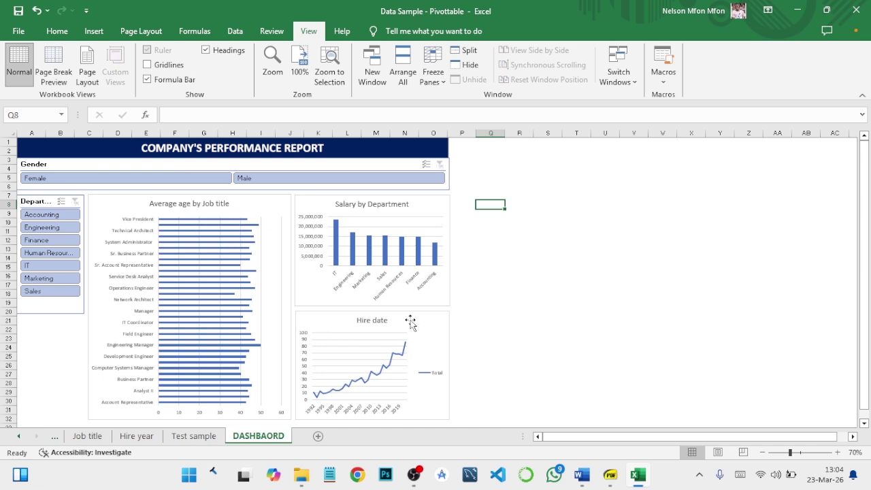
Step: Check the finished dashboard by filtering on Female, Male and the IT department, and clear both slicers' filters
left_click(191, 179)
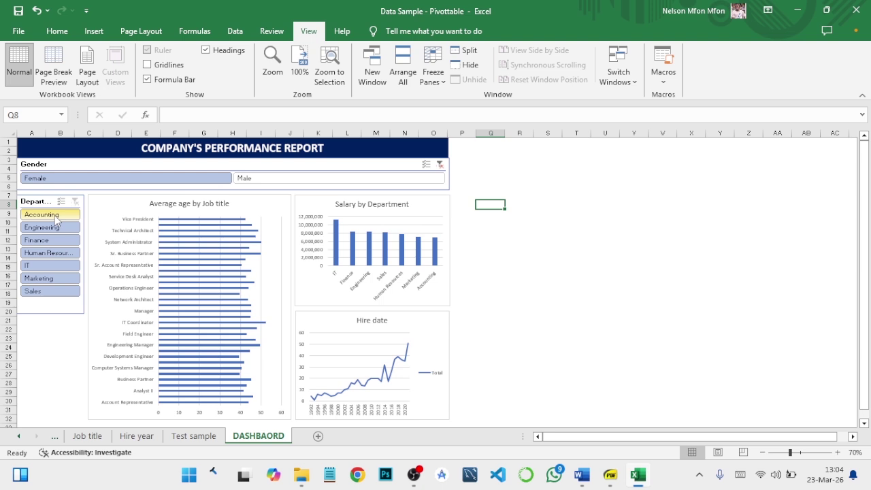
left_click(257, 180)
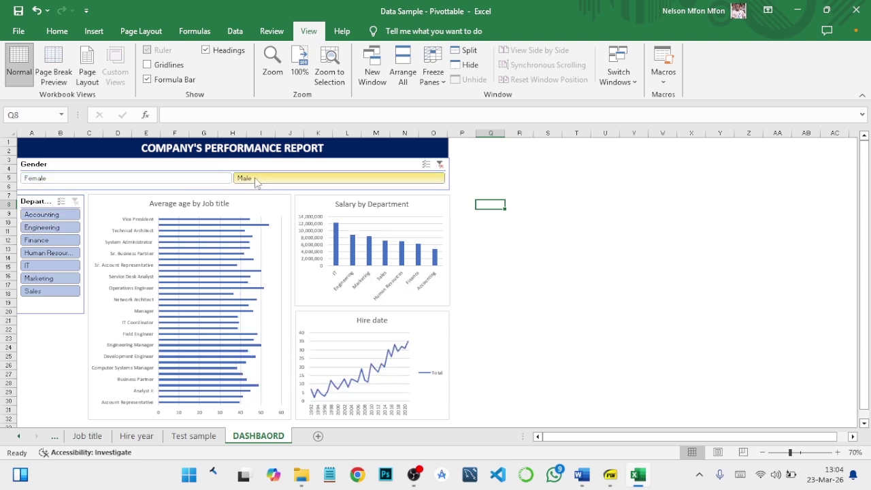
left_click(47, 265)
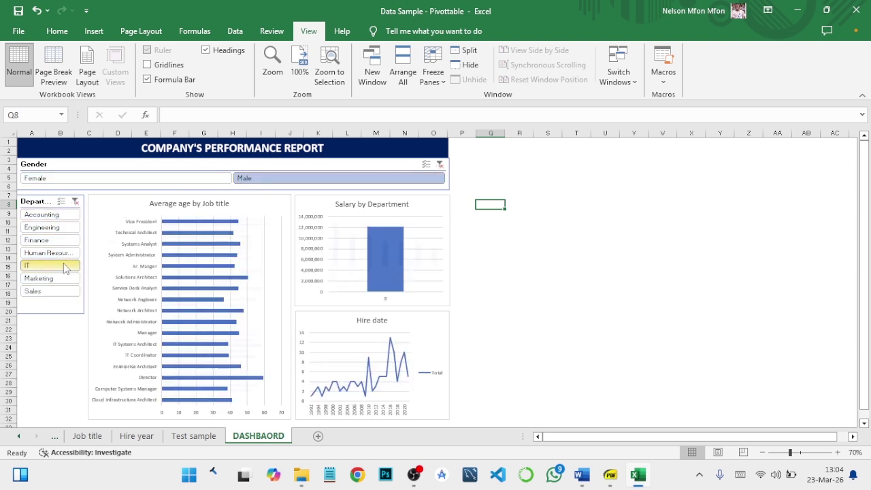
left_click(75, 202)
left_click(439, 164)
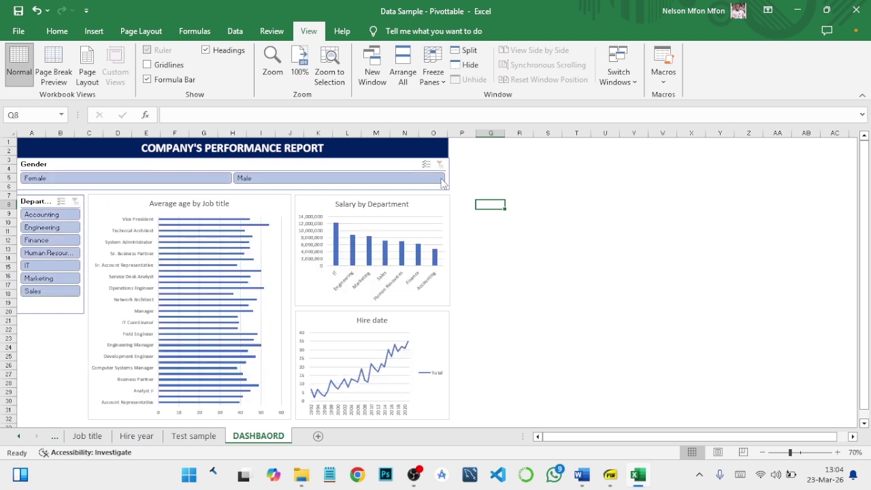